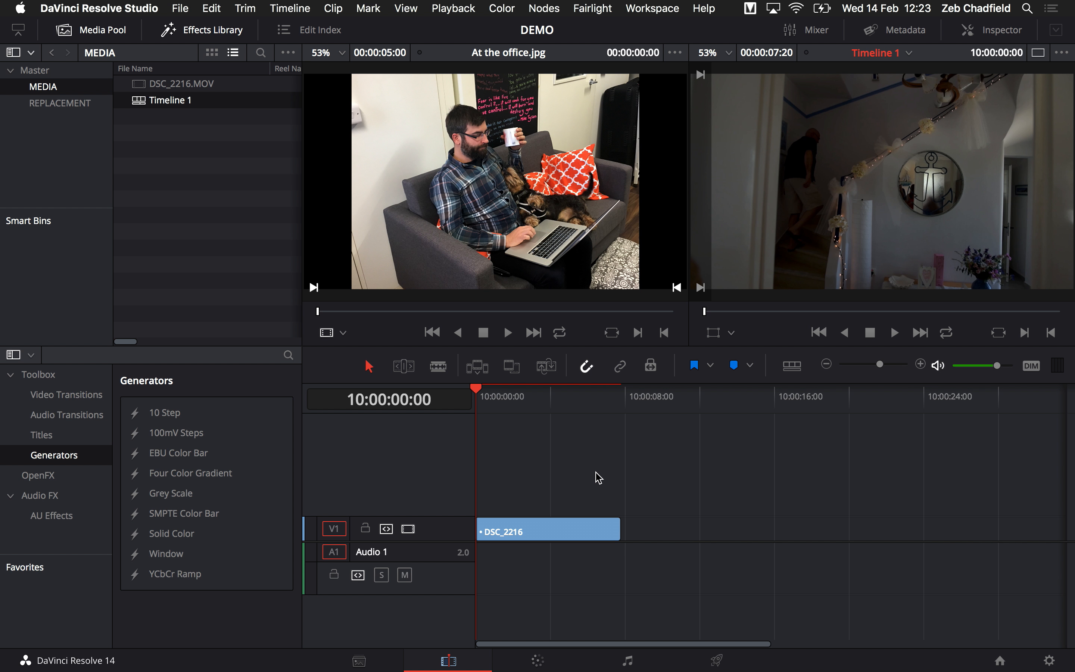
Duplicate the DSC_2216 clip onto video track V2 directly above the original and disable the V2 copy.
left_click(542, 536)
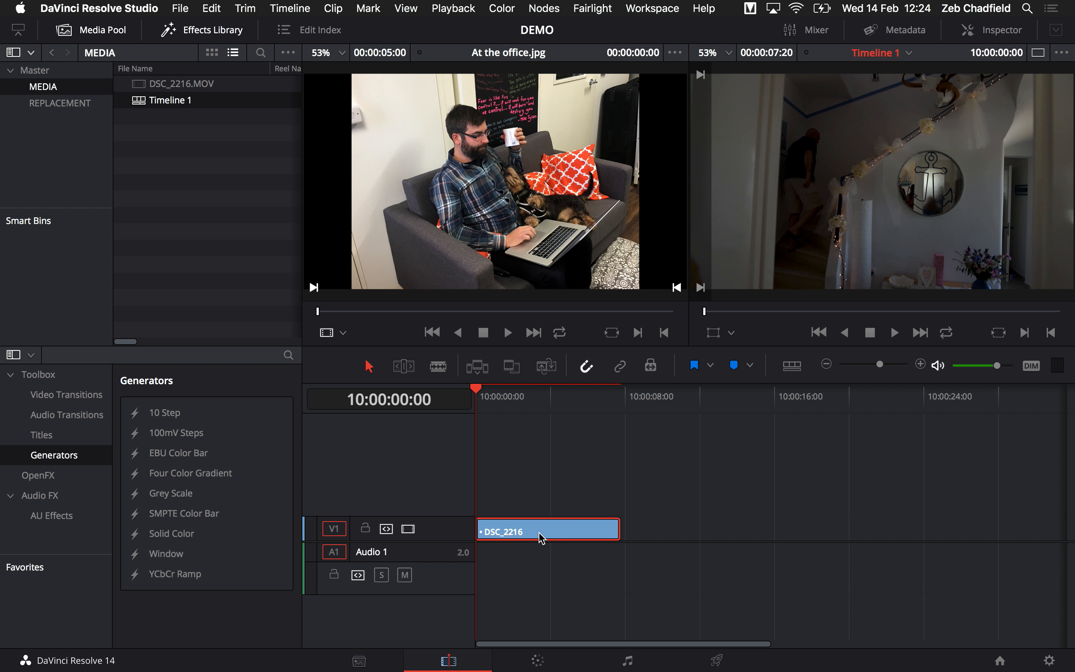
left_click_drag(542, 535, 542, 506)
left_click(540, 503)
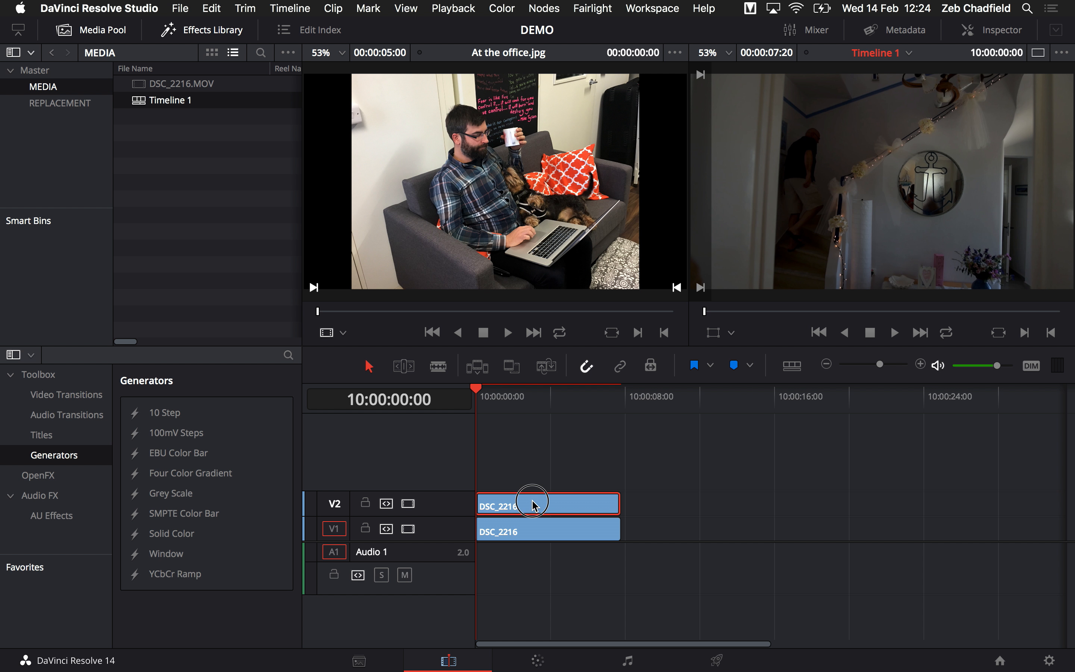
key("d")
left_click(556, 444)
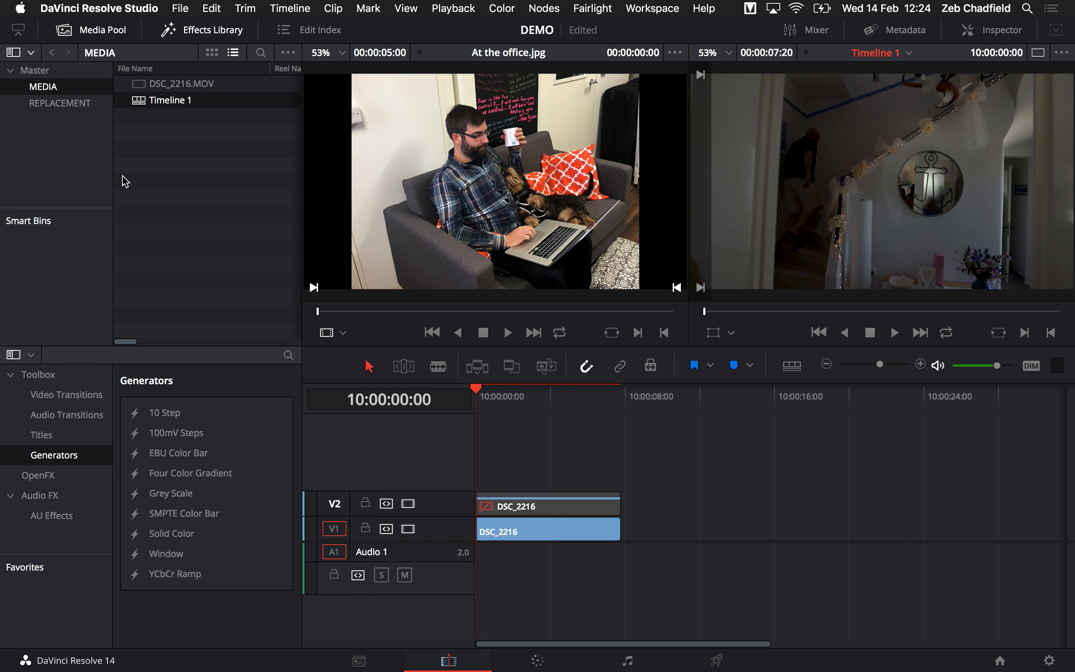
Add At the office.jpg from the REPLACEMENT bin as a matte for the Color page clip.
left_click(72, 105)
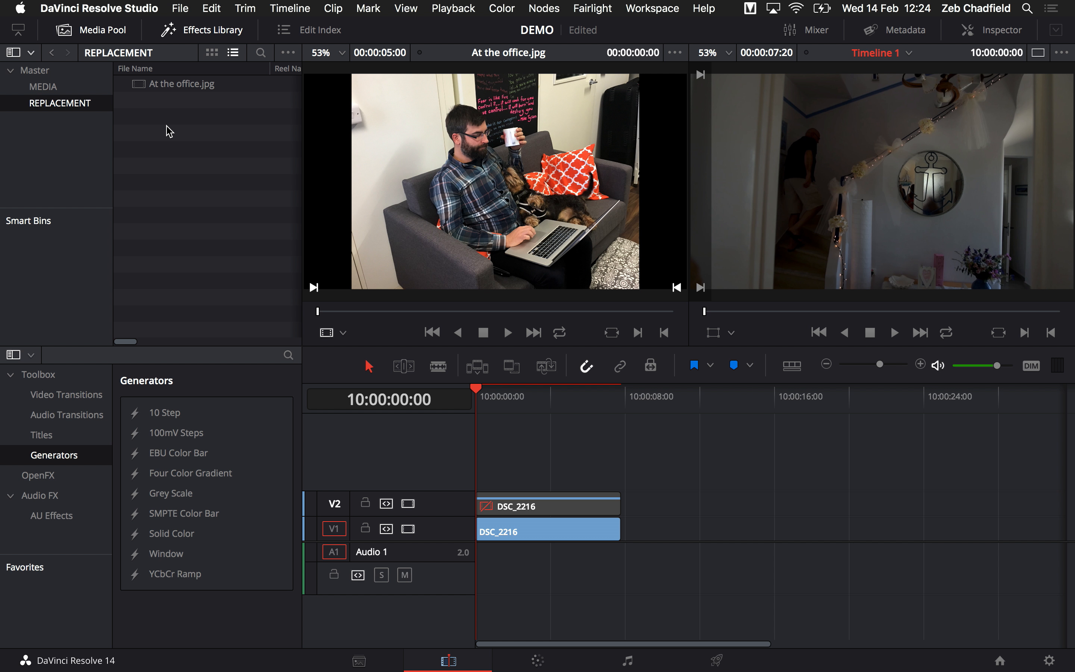
left_click(155, 89)
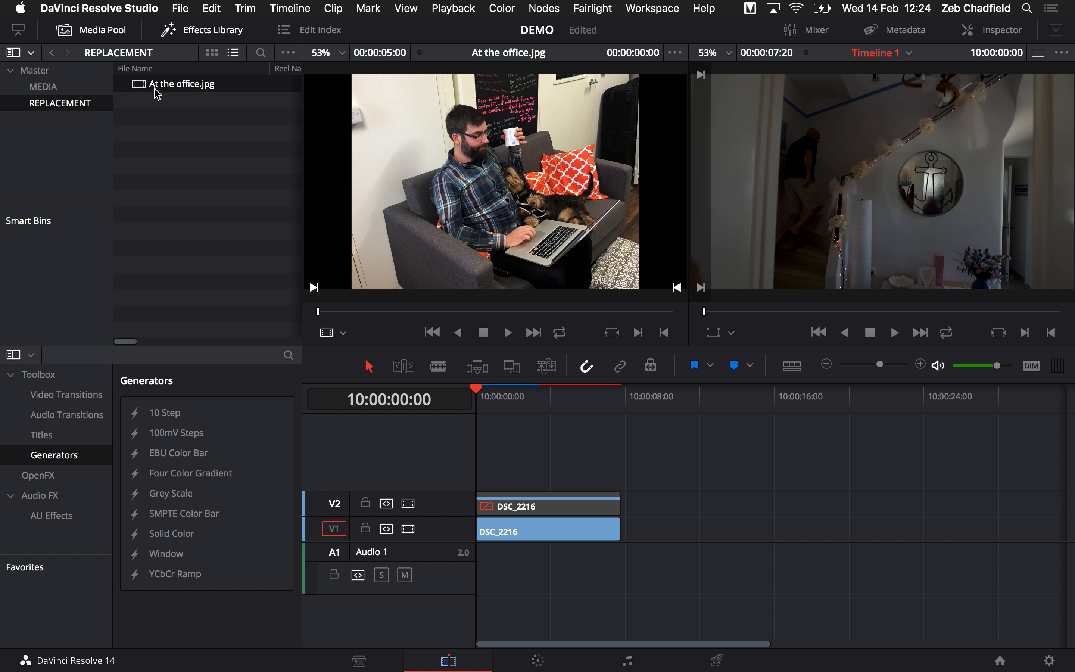
right_click(156, 91)
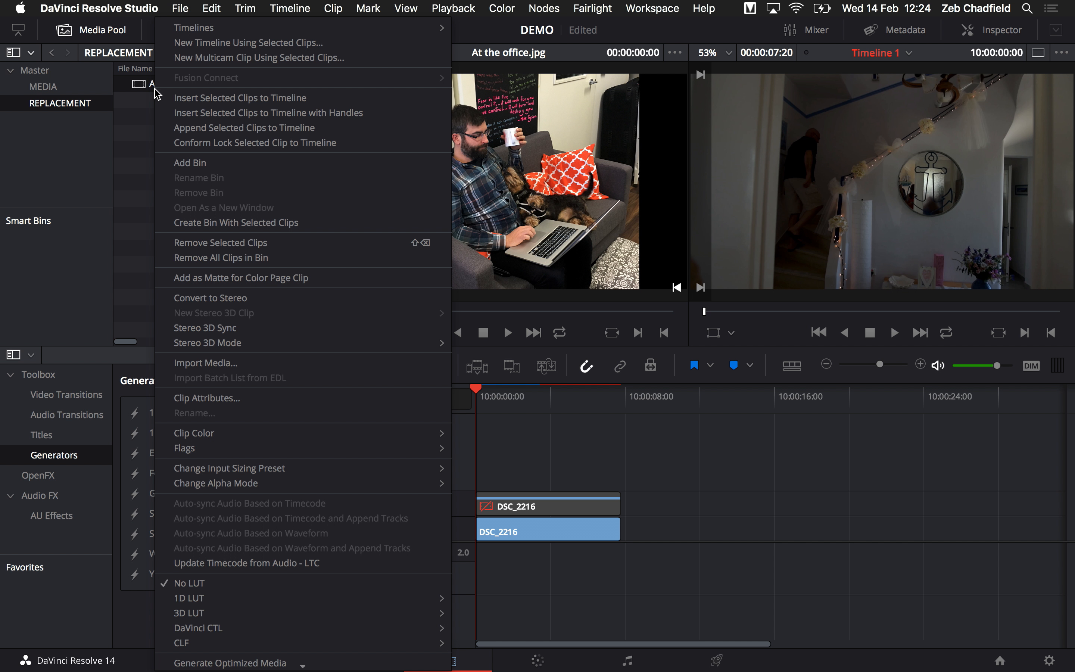
left_click(205, 284)
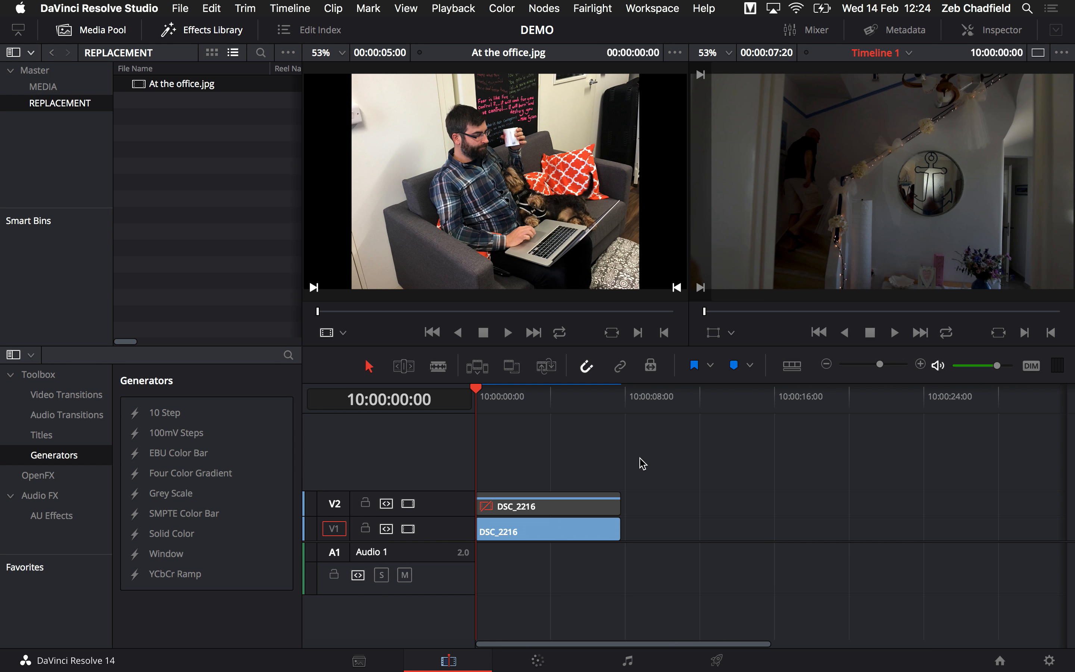
On the Color page, add the Match Move effect as its own node between node 01 and the output.
left_click(522, 666)
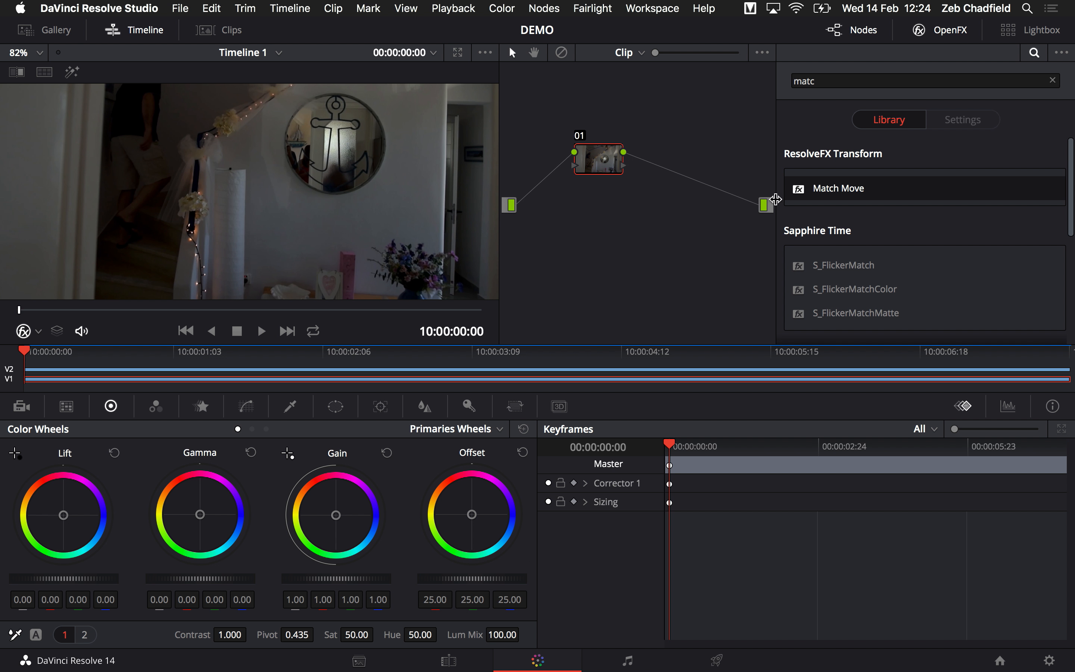
left_click_drag(823, 195, 673, 174)
left_click_drag(608, 177, 577, 148)
left_click_drag(676, 162, 648, 181)
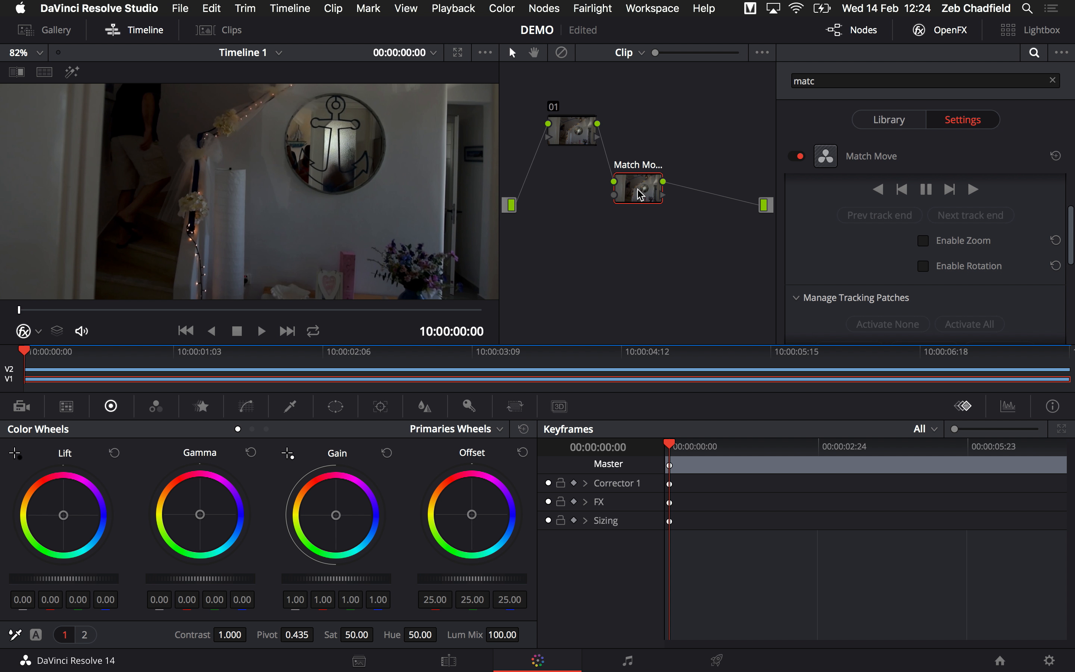
Place Match Move tracking points on the white post's top, the mirror anchor's ring and its right fluke, and track forward through the clip.
scroll(833, 236, "up", 3)
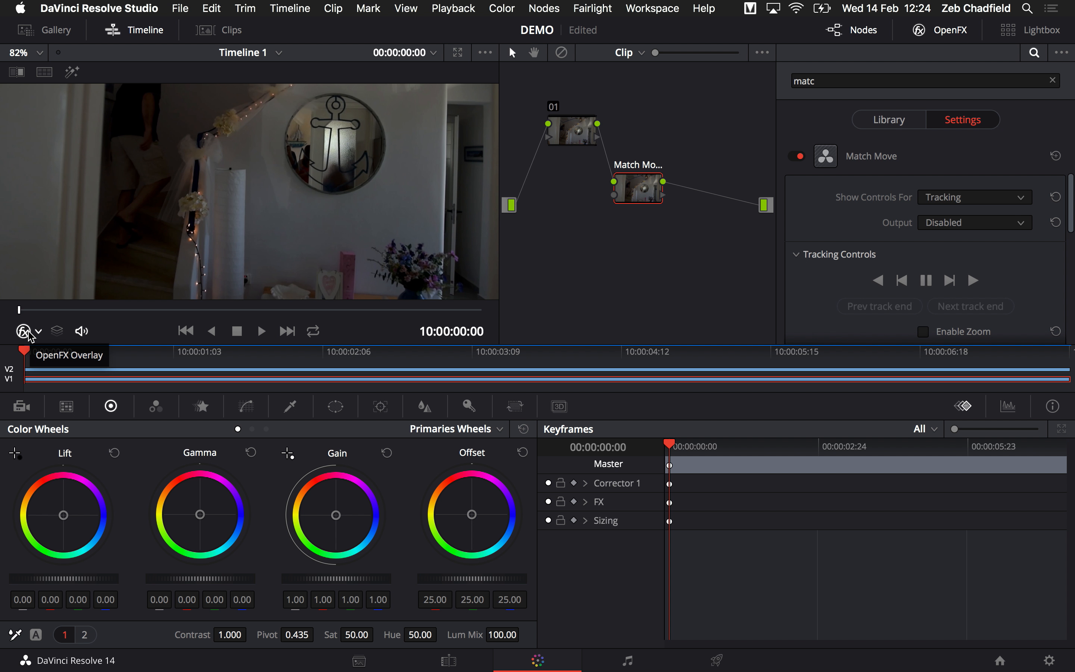
left_click(231, 172)
left_click_drag(229, 168, 231, 170)
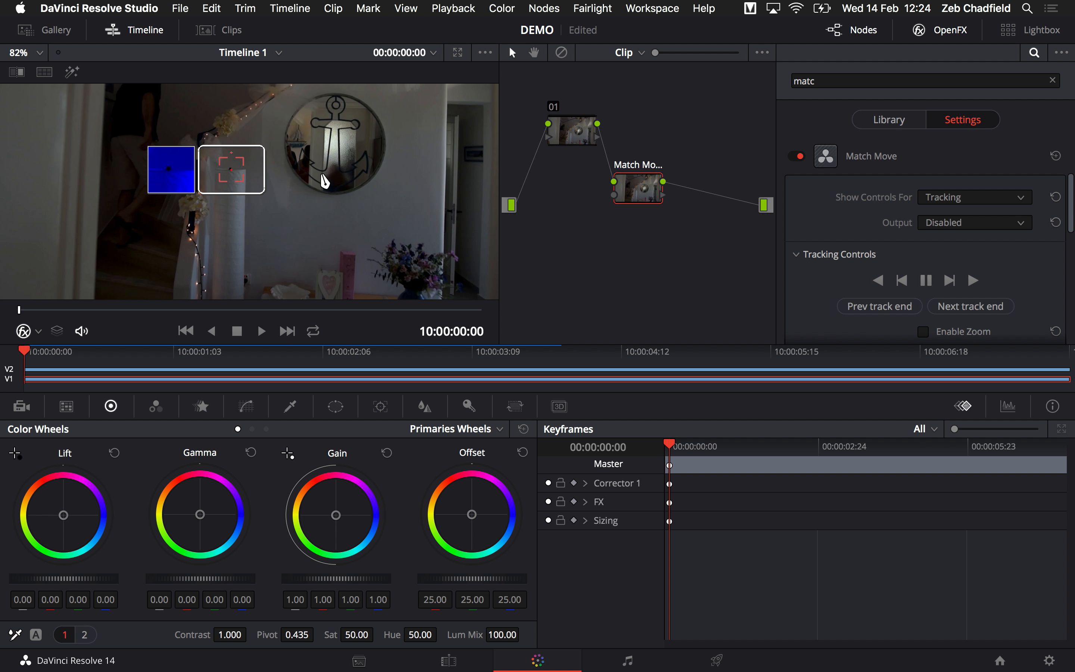
left_click(336, 106)
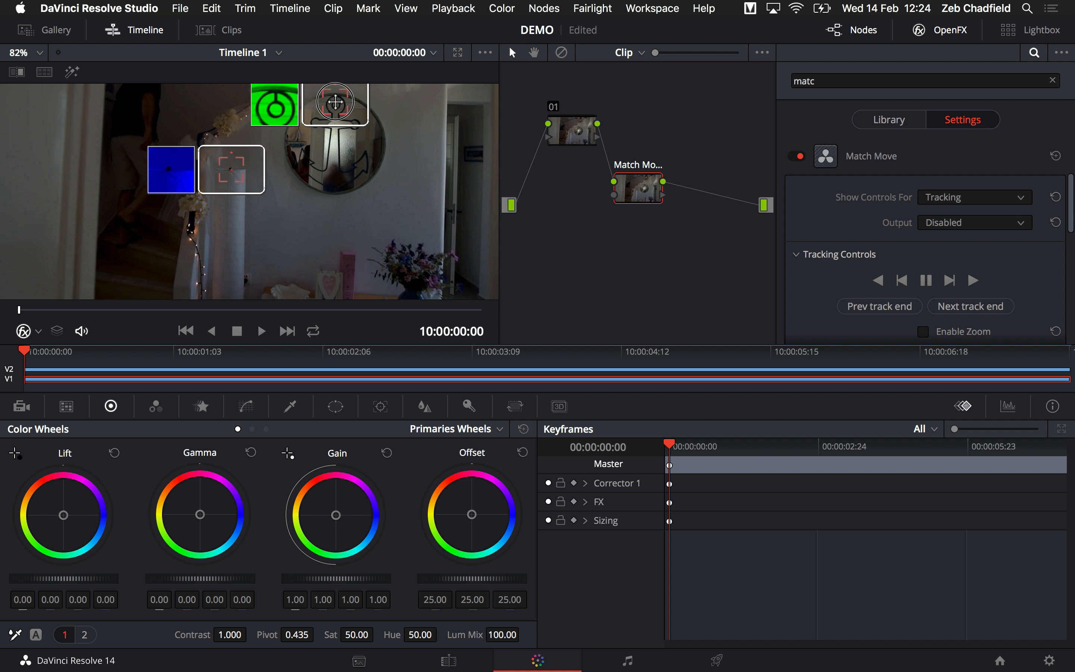
left_click_drag(337, 104, 339, 107)
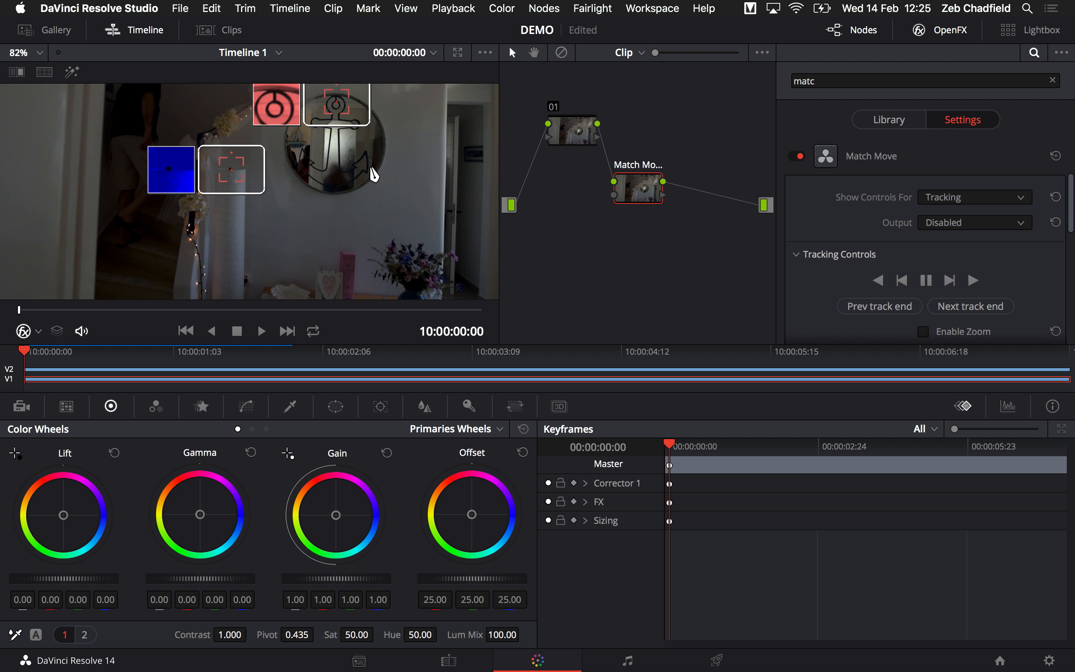
left_click(365, 172)
left_click_drag(368, 177, 367, 175)
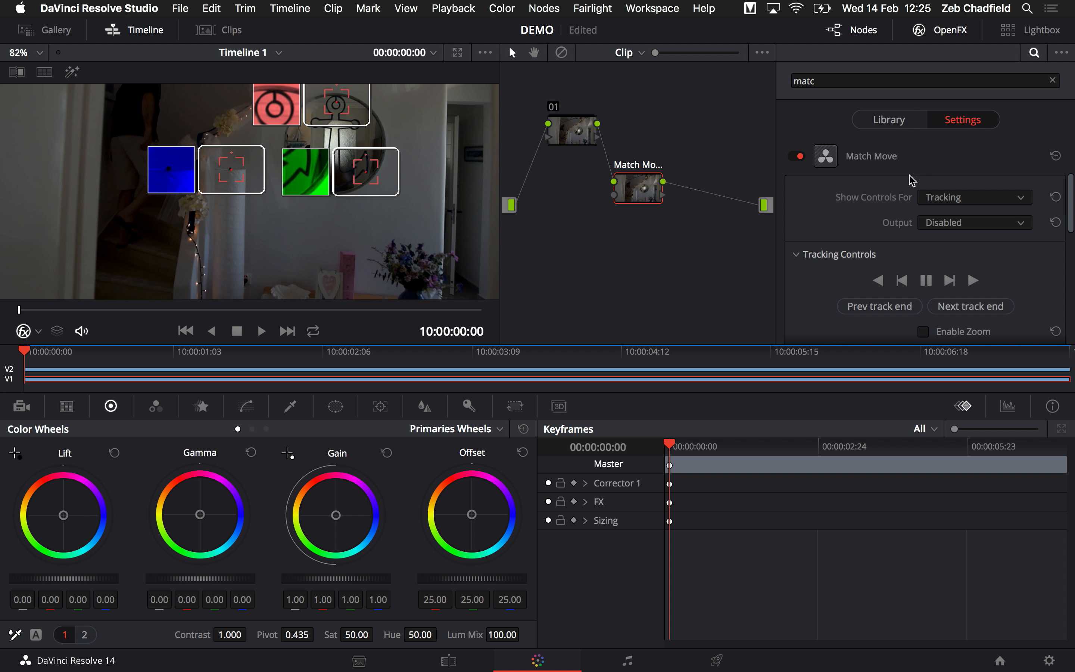
left_click(972, 280)
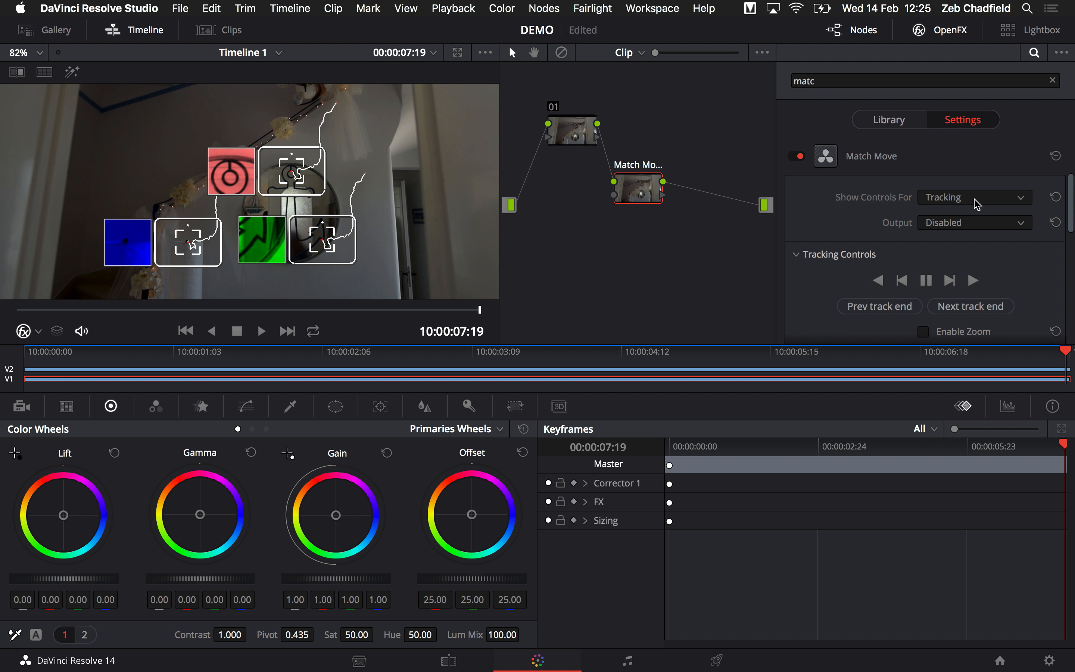
Add the At the office.jpg external matte to the node graph and connect its output to the Match Move node's second input.
right_click(567, 139)
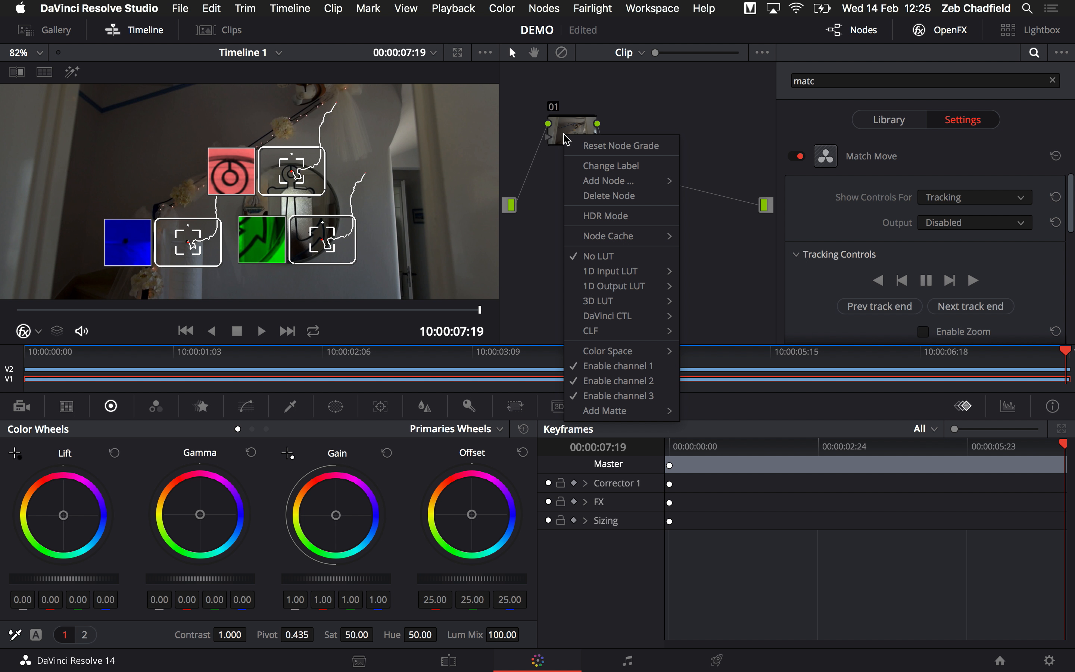
mouse_move(625, 411)
left_click(717, 434)
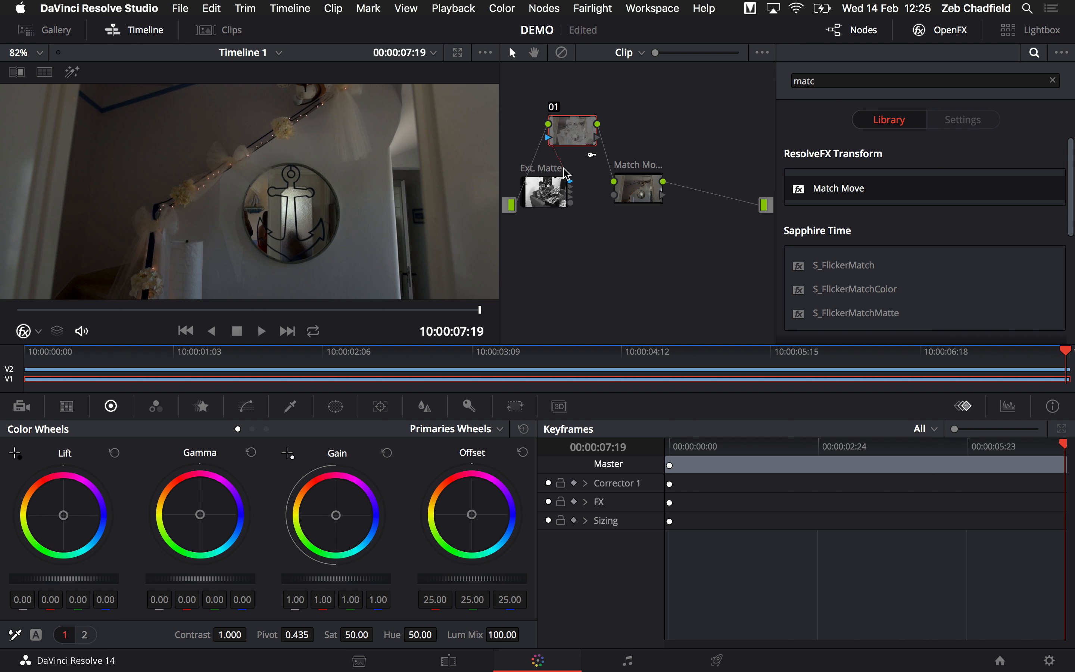
left_click_drag(564, 173, 615, 200)
Show the Match Move node's Positioning controls and shift the canvas grid slightly right over the mirror, keeping the Corners canvas controls.
left_click(651, 190)
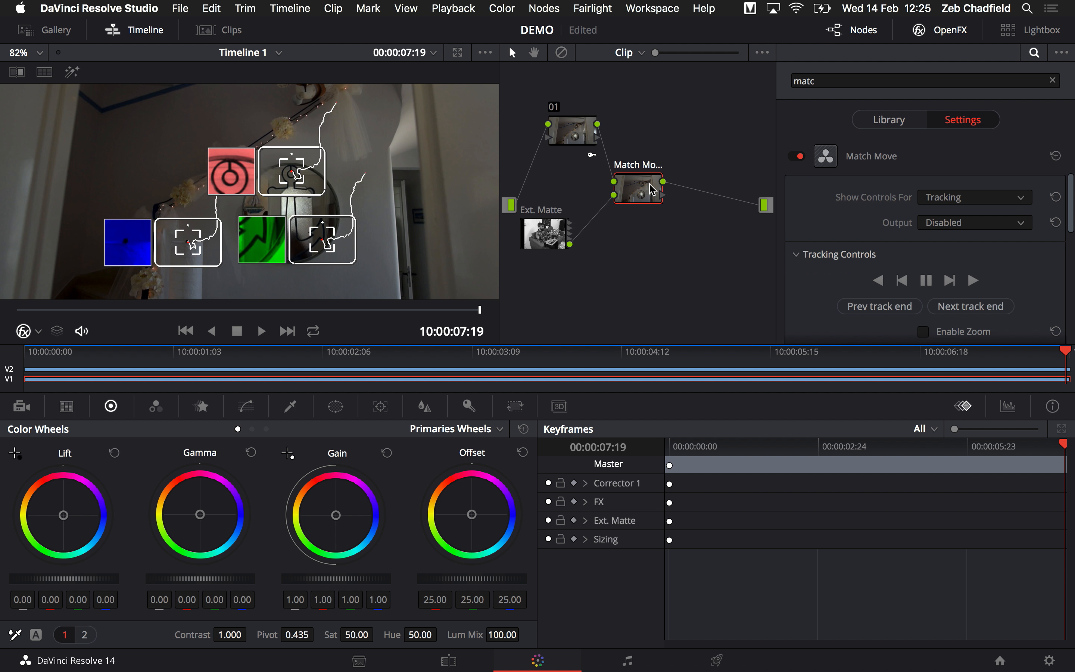
left_click(920, 199)
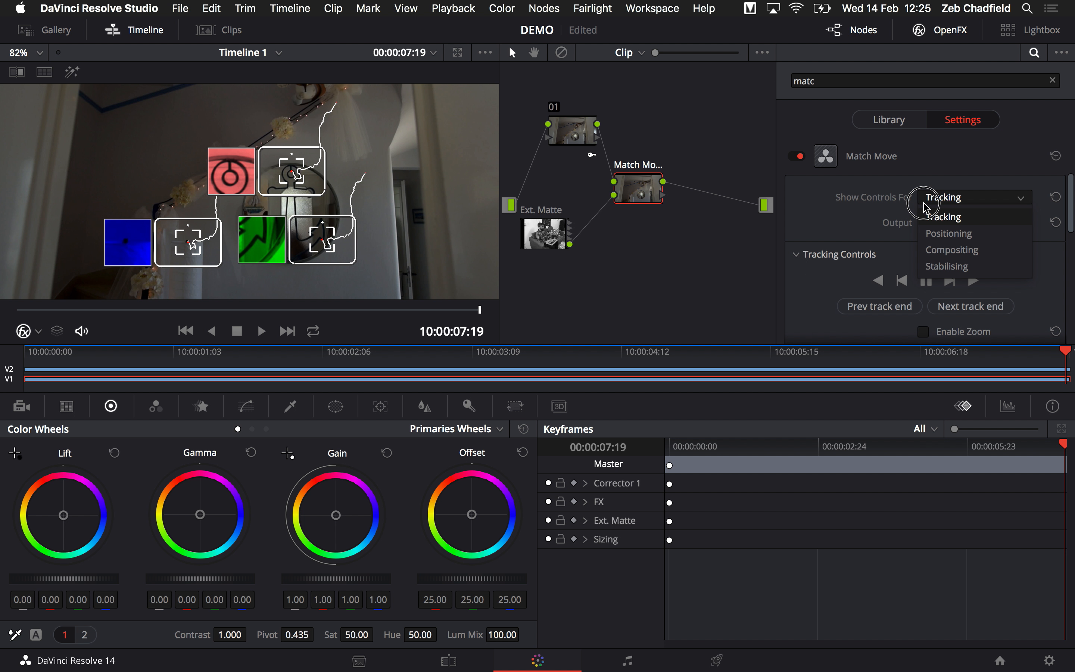
left_click(946, 233)
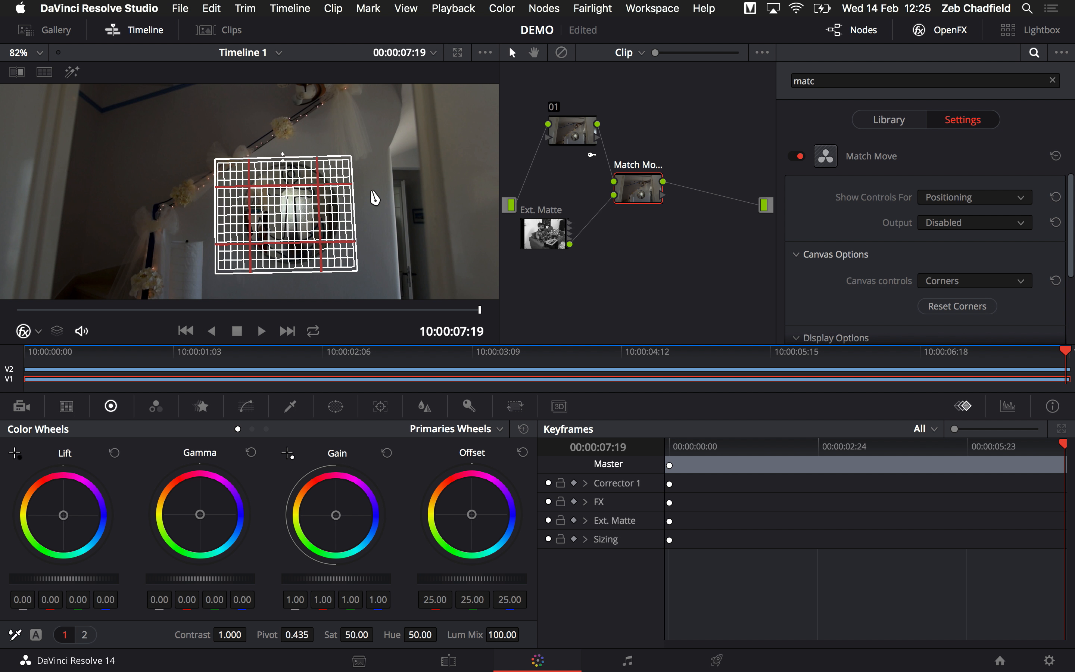
left_click_drag(274, 213, 278, 213)
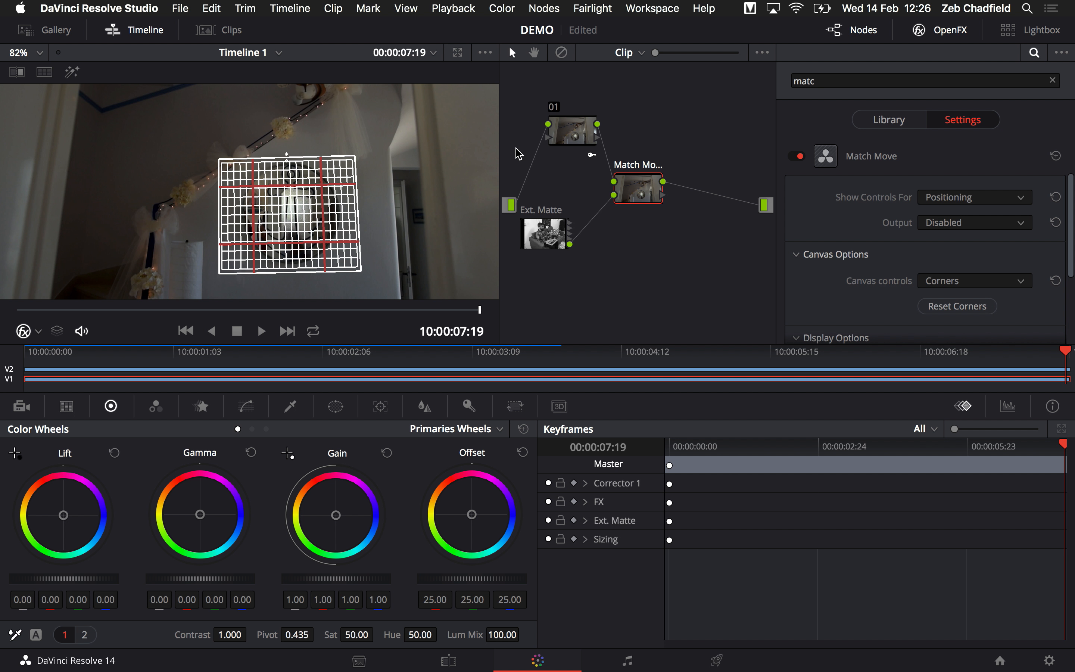
left_click(948, 281)
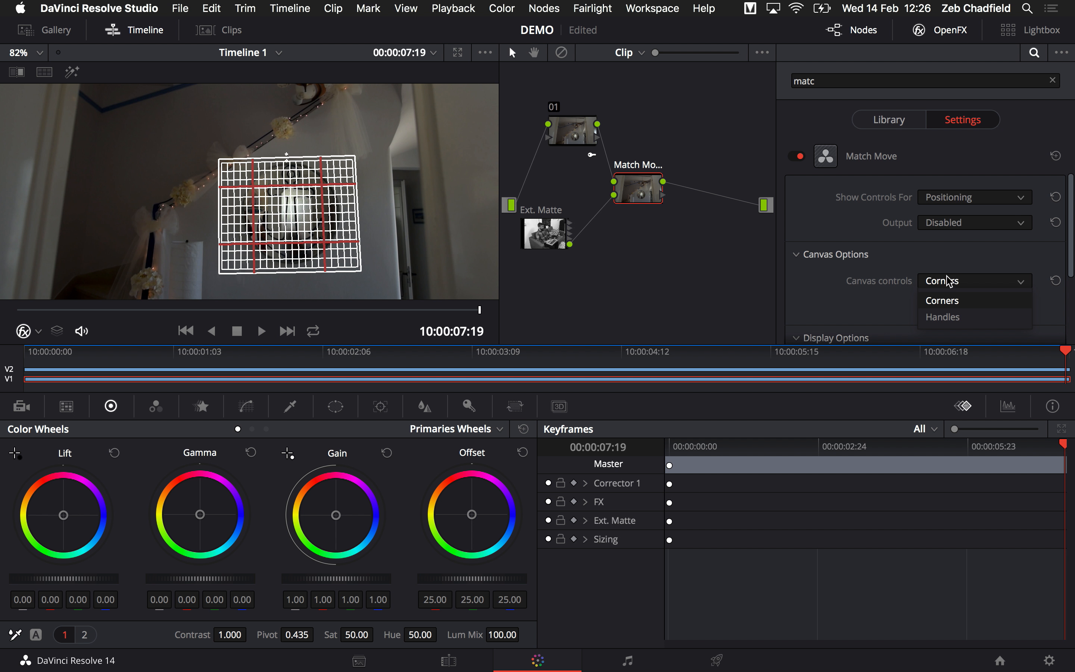
left_click(949, 265)
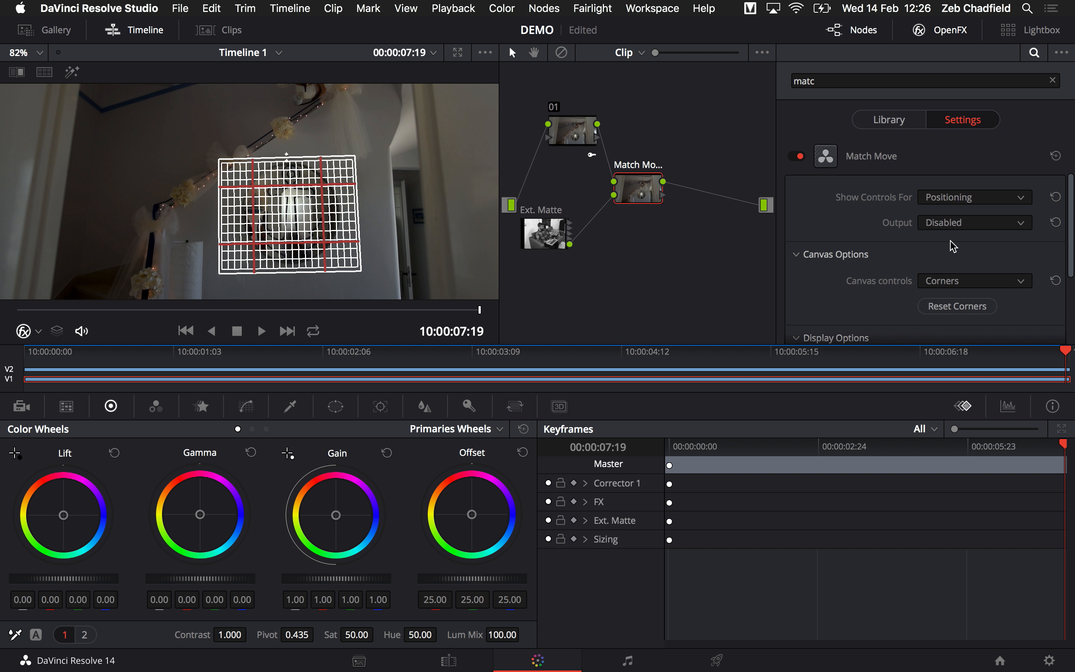
Show the Match Move Compositing controls and crop the overlaid picture's black edges with Crop Left 0.182 and Crop Right 0.159.
left_click(958, 197)
left_click(962, 250)
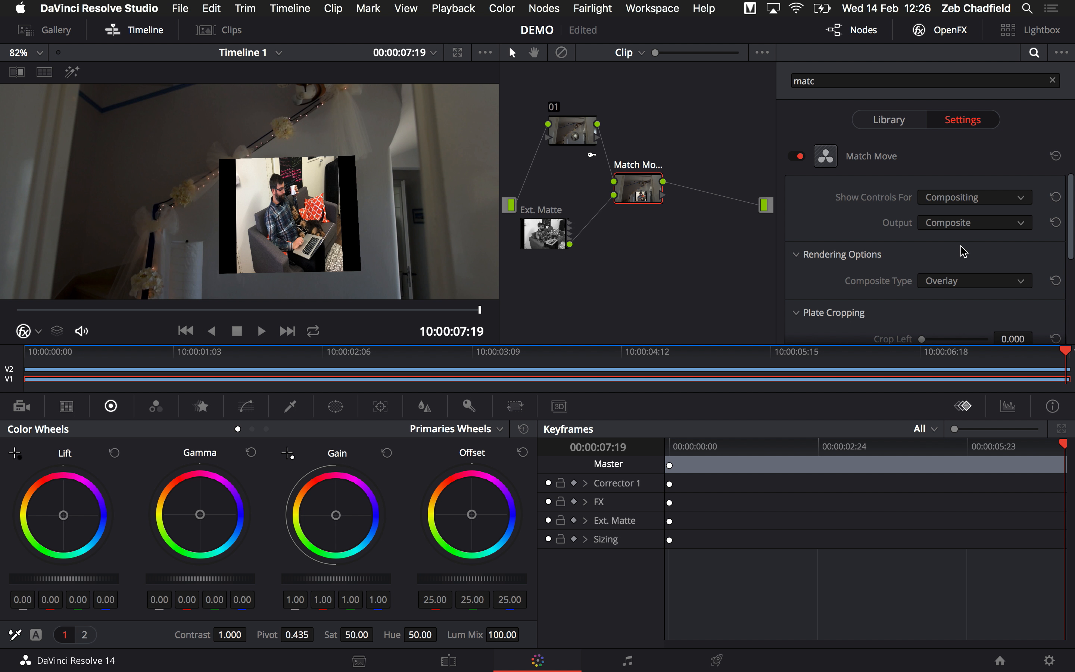
scroll(873, 268, "down", 5)
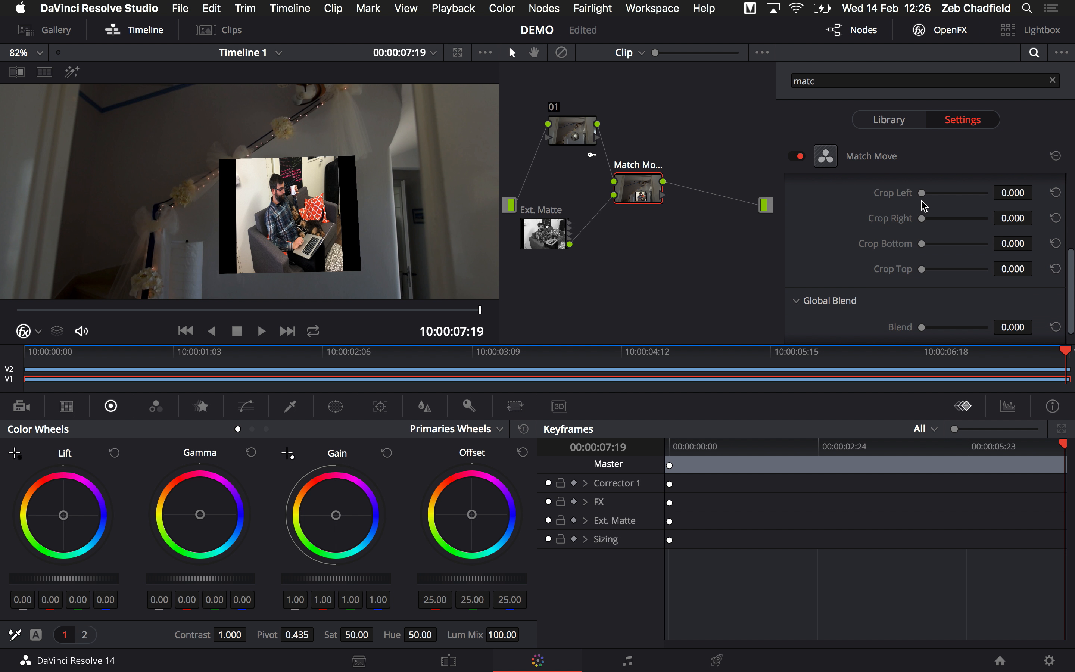
left_click(922, 194)
left_click_drag(921, 198, 934, 224)
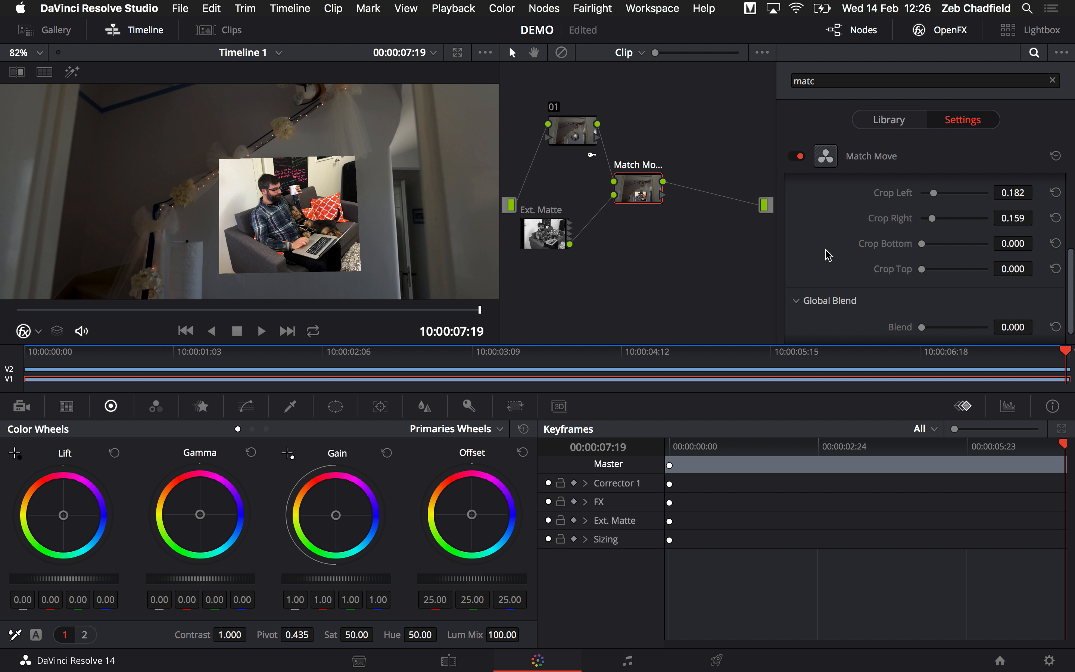
scroll(829, 255, "down", 1)
scroll(829, 255, "up", 6)
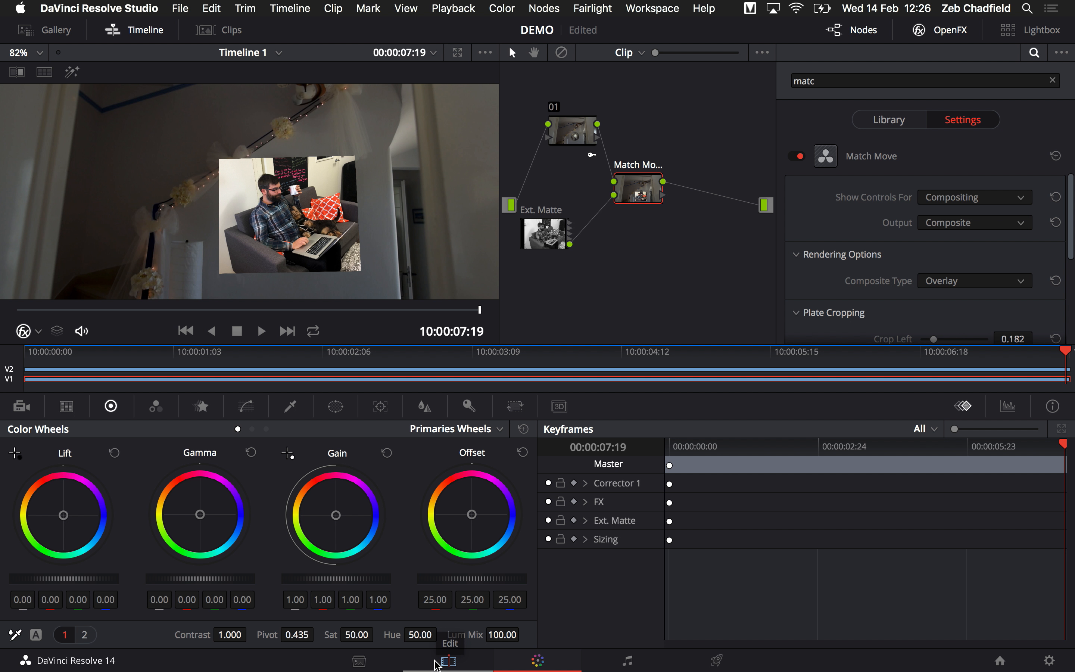
On the Edit page, return the playhead to the timeline start and re-enable the DSC_2216 clip on V2.
left_click(449, 661)
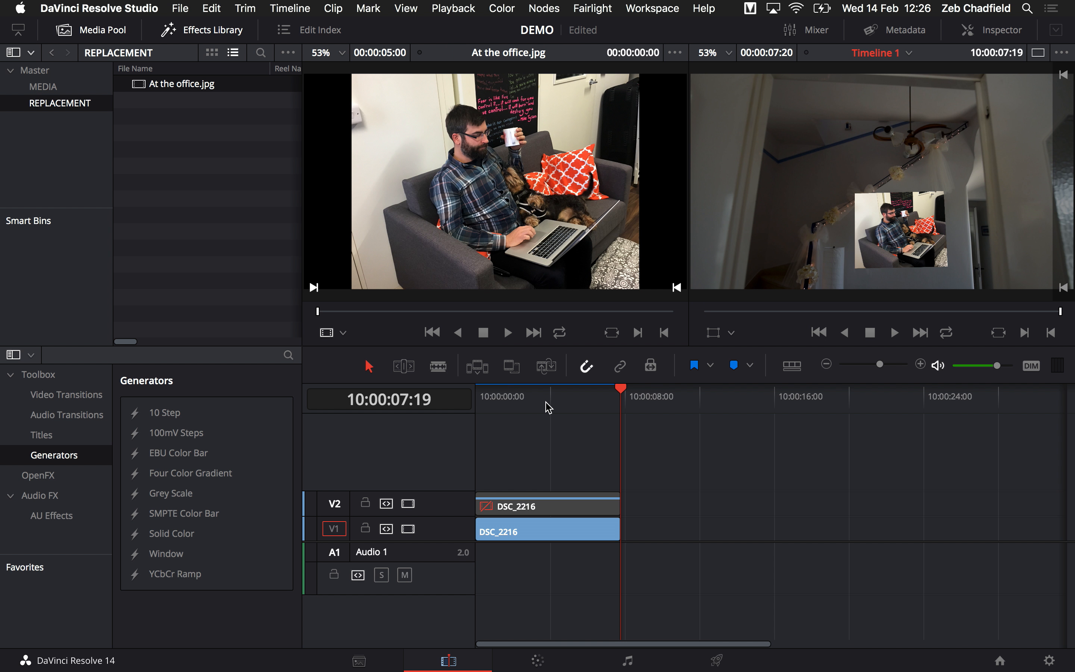
left_click_drag(539, 400, 444, 411)
left_click(503, 502)
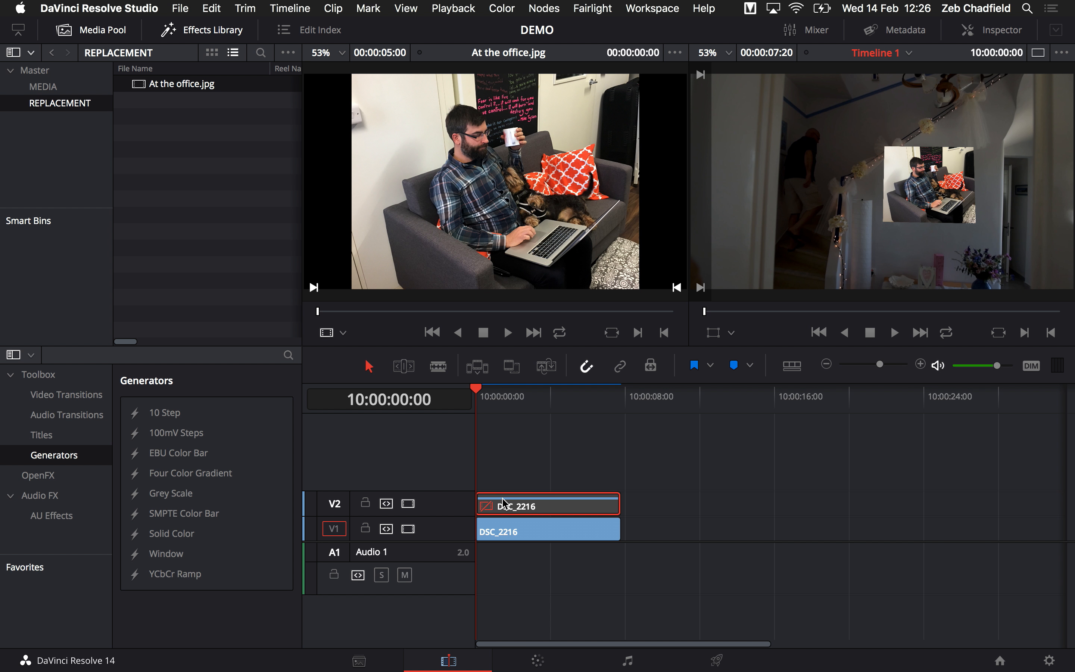
key("d")
left_click(540, 438)
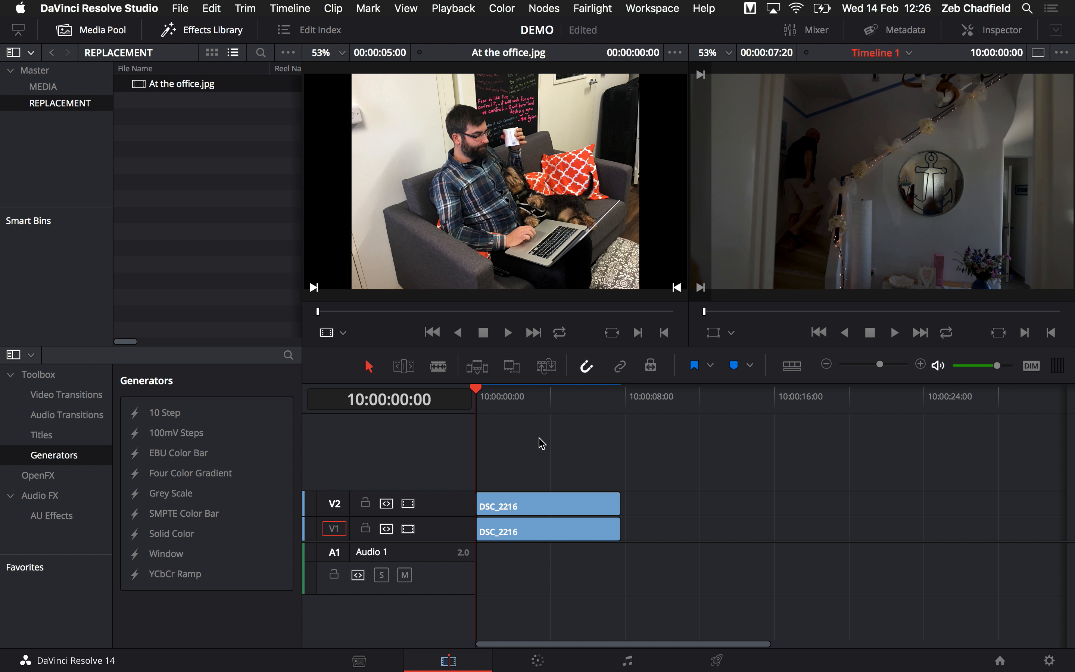
On the Color page, add a circle window to the V2 clip's node 01 and fit it around the mirror at about Pan 52.99, Tilt 49.84.
left_click(538, 661)
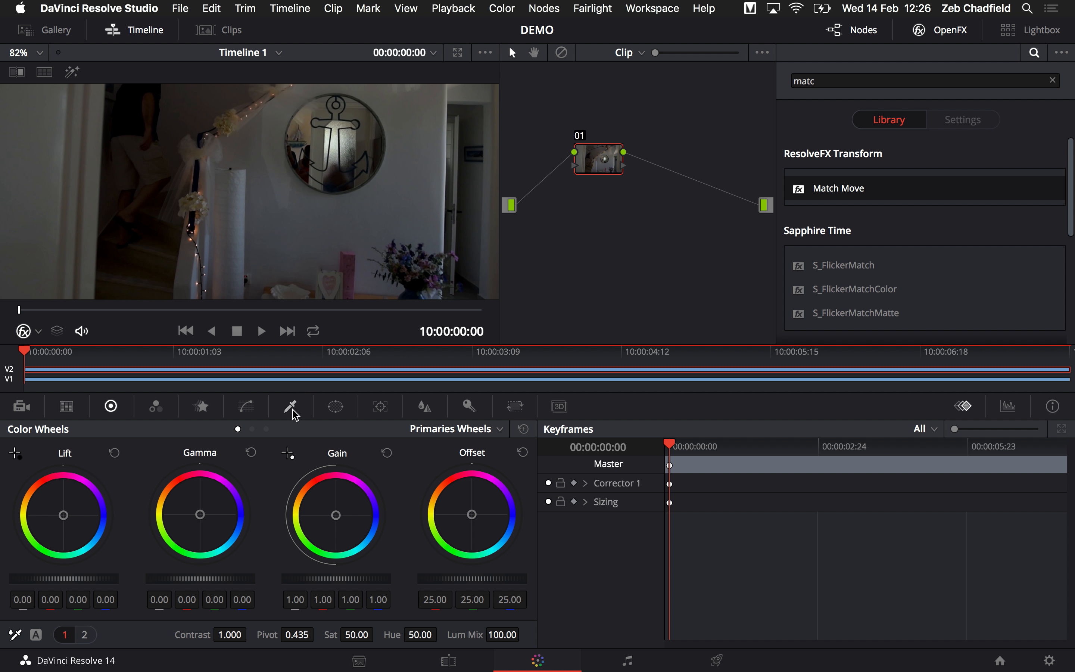
left_click(327, 412)
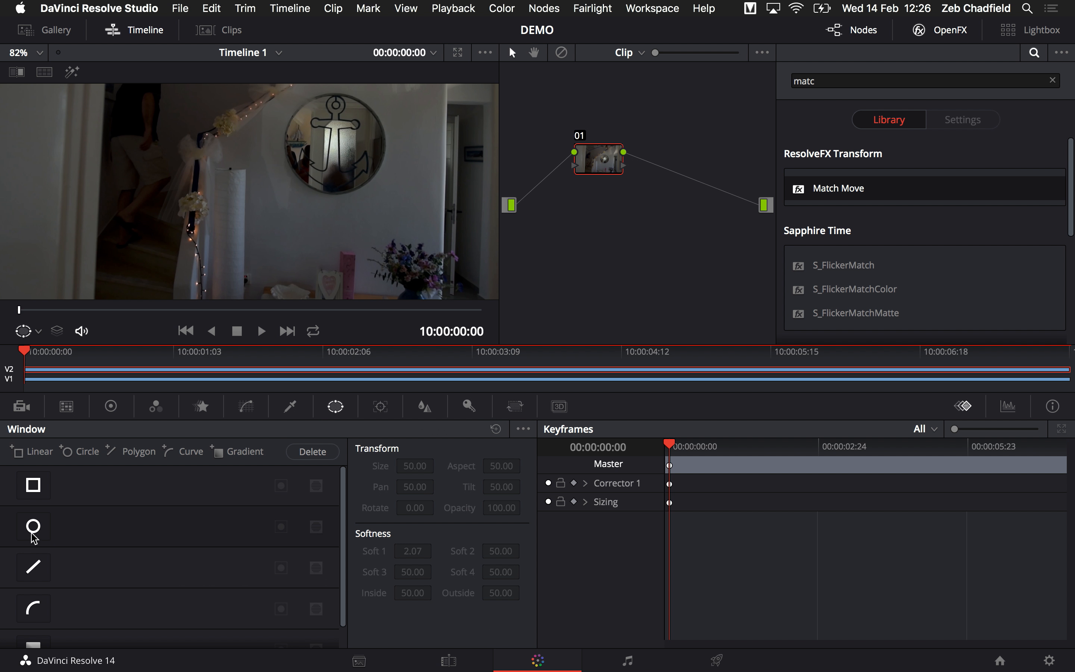
left_click(32, 529)
left_click_drag(252, 179, 365, 173)
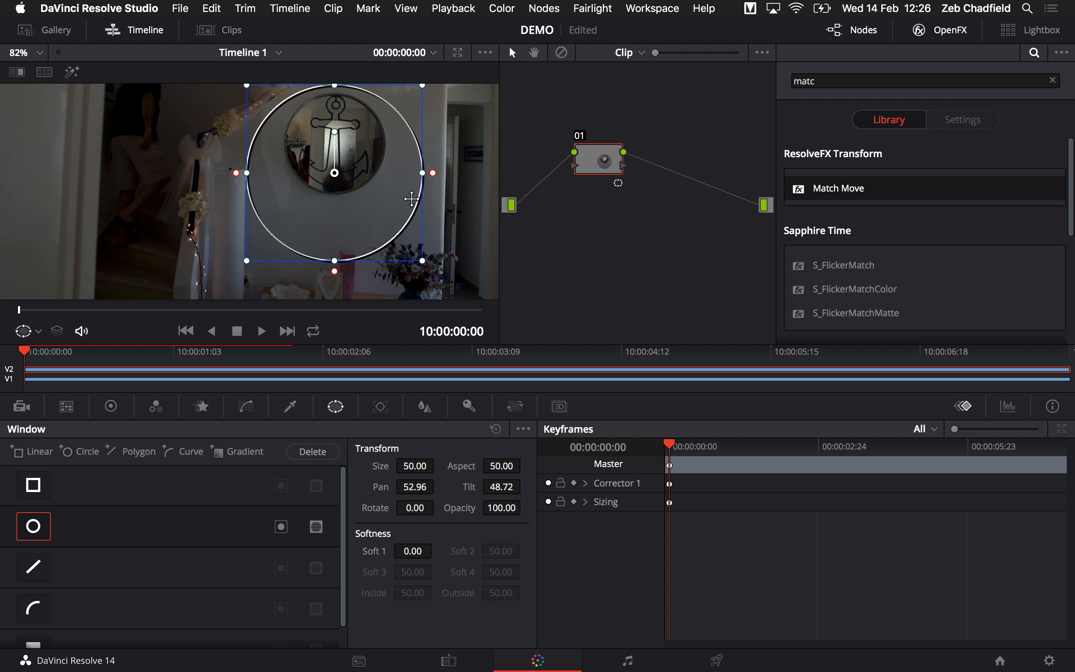
left_click_drag(422, 260, 387, 226)
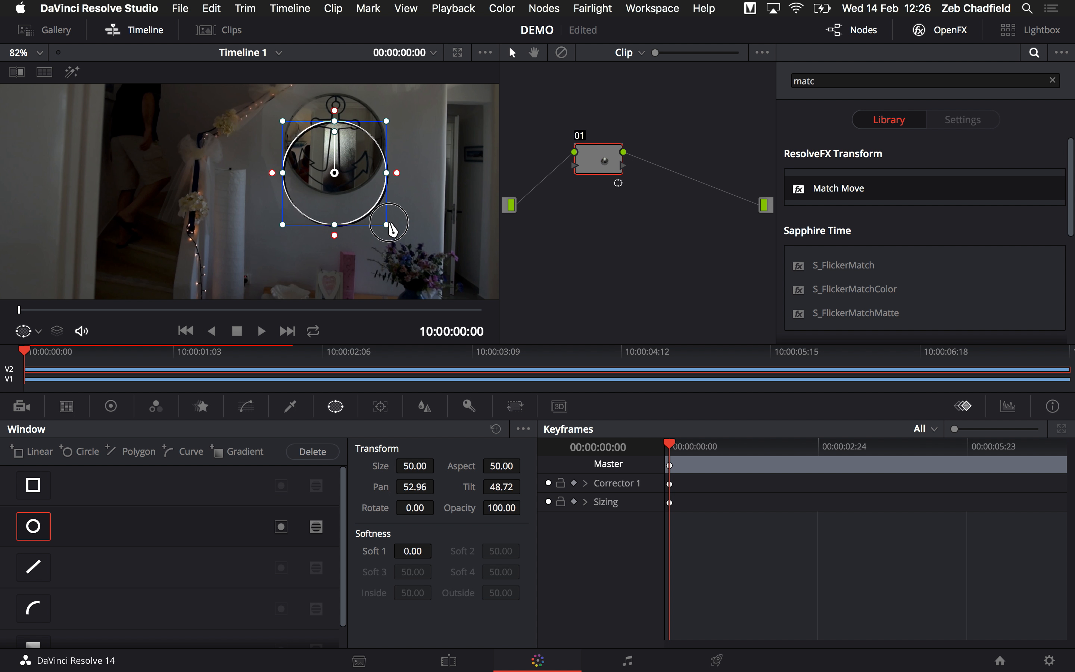
left_click_drag(334, 172, 335, 145)
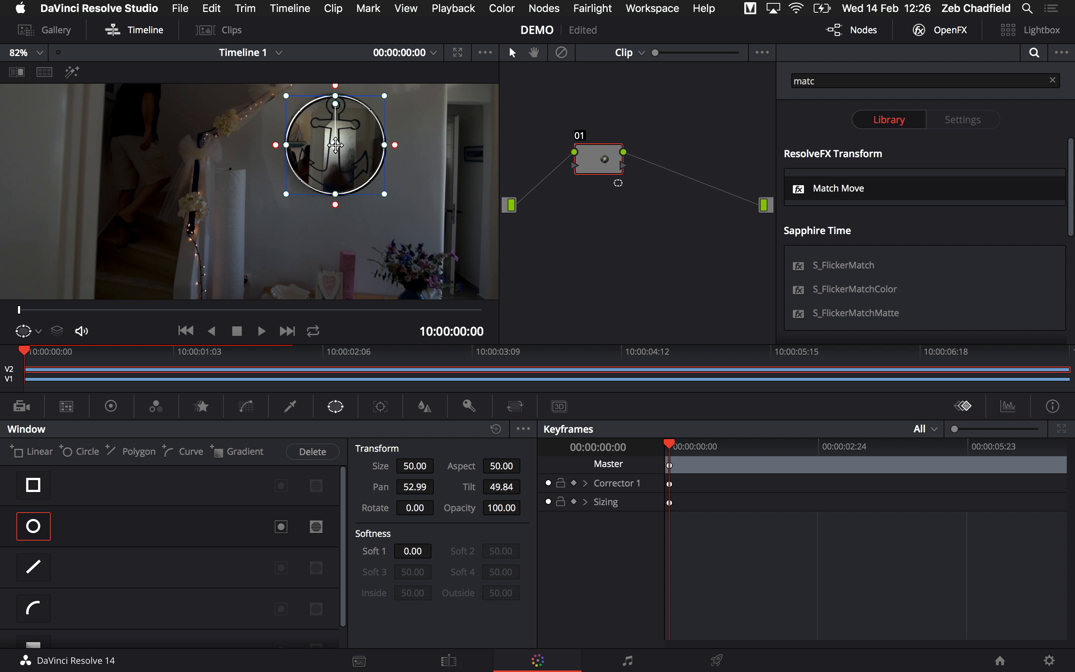
Track the circle window forward through the whole V2 clip and invert its mask.
key("super+t")
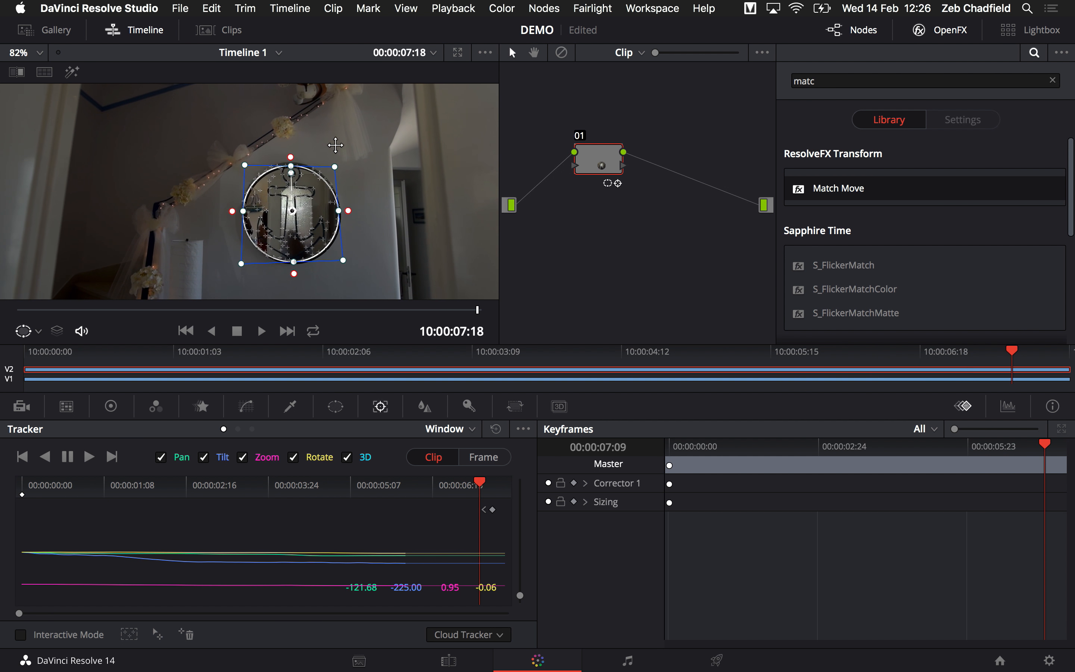
left_click(337, 406)
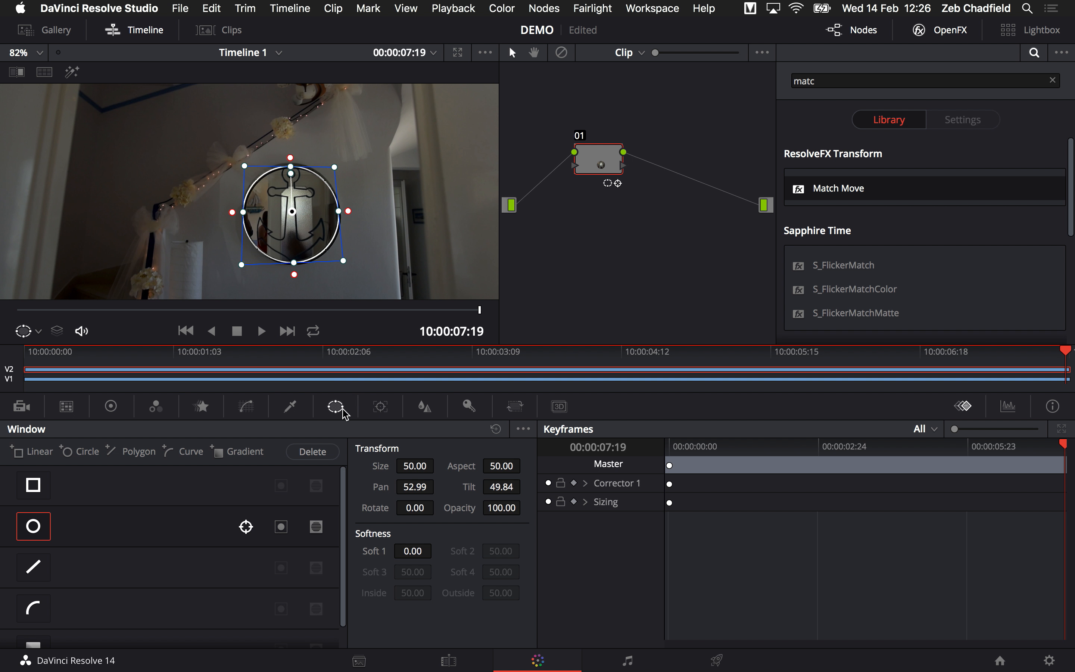
left_click(281, 527)
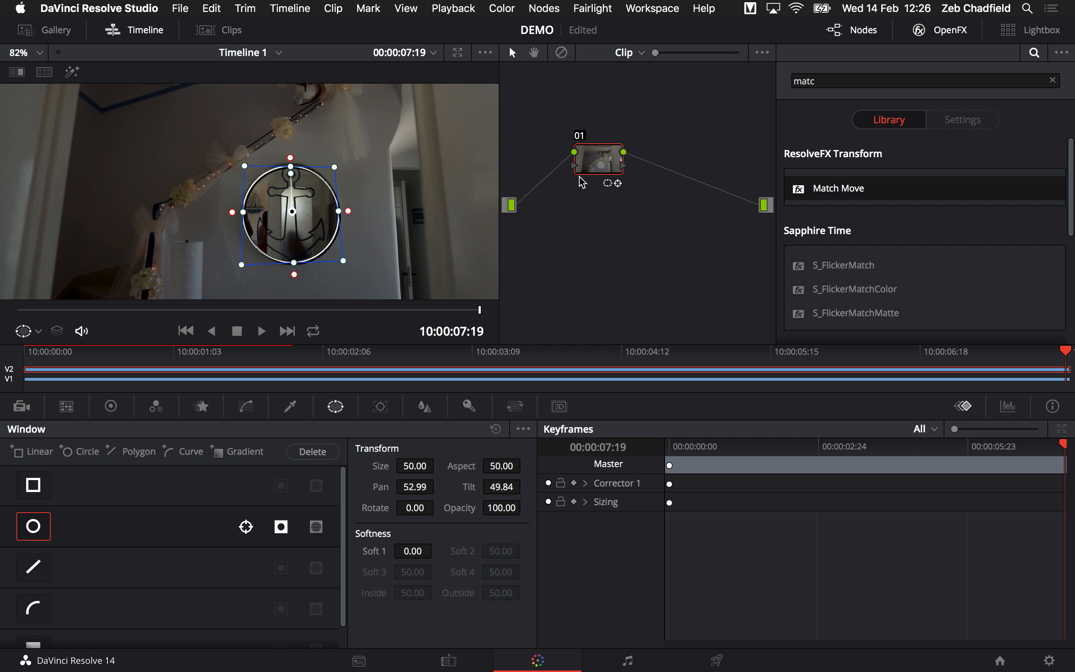
Add an alpha output to the node graph, connect node 01's key output to it, and return the playhead to the start.
right_click(633, 189)
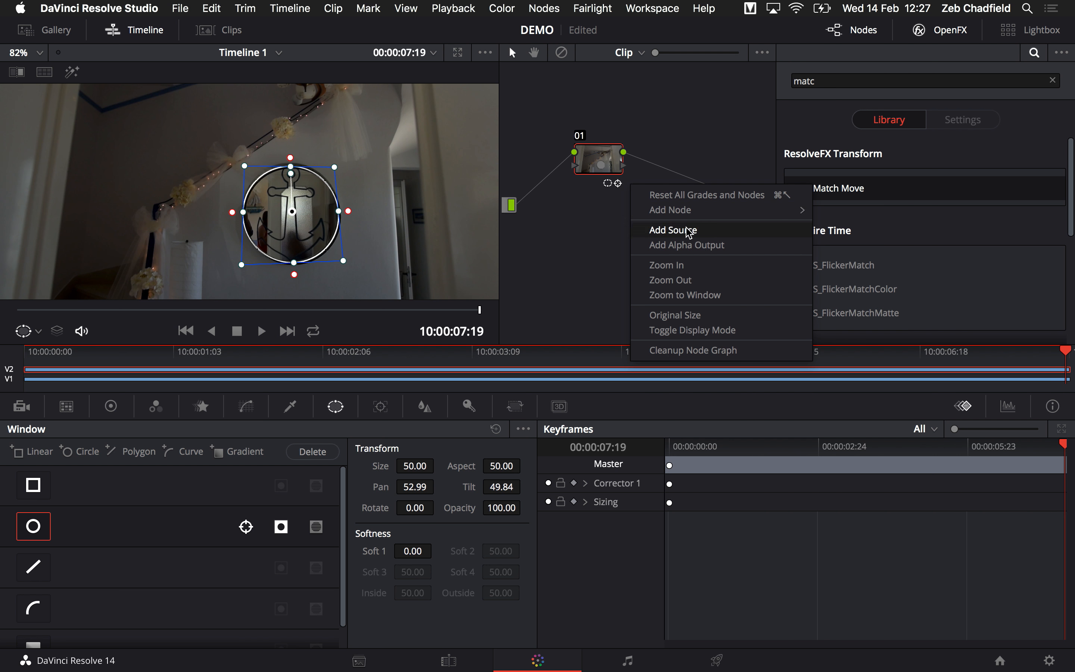
left_click(672, 245)
left_click_drag(624, 167, 764, 220)
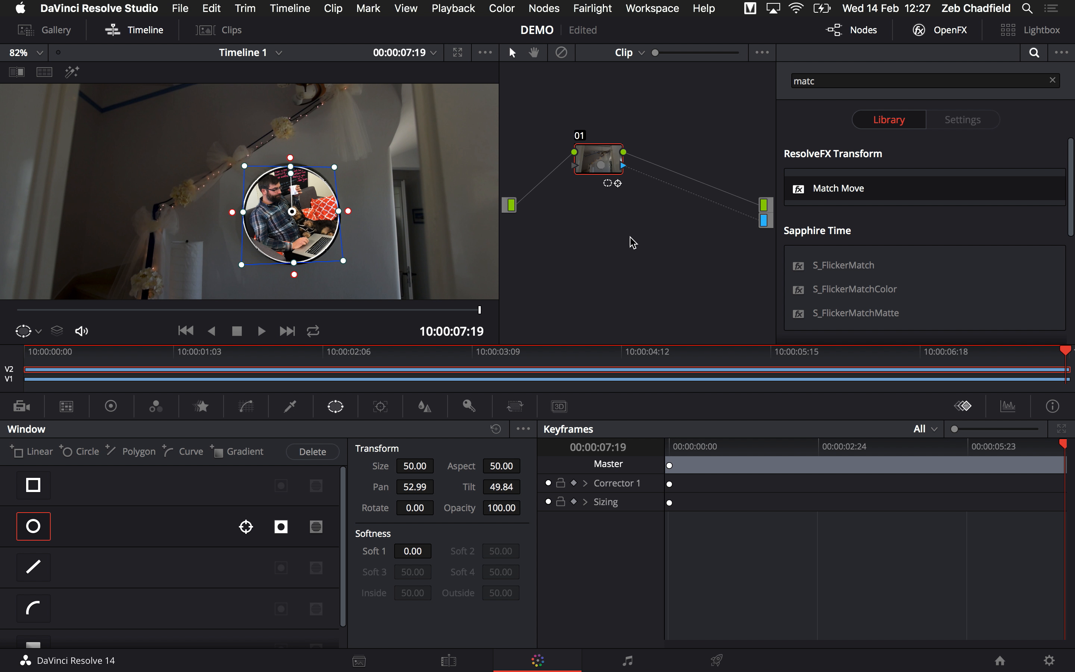
left_click_drag(477, 309, 1, 336)
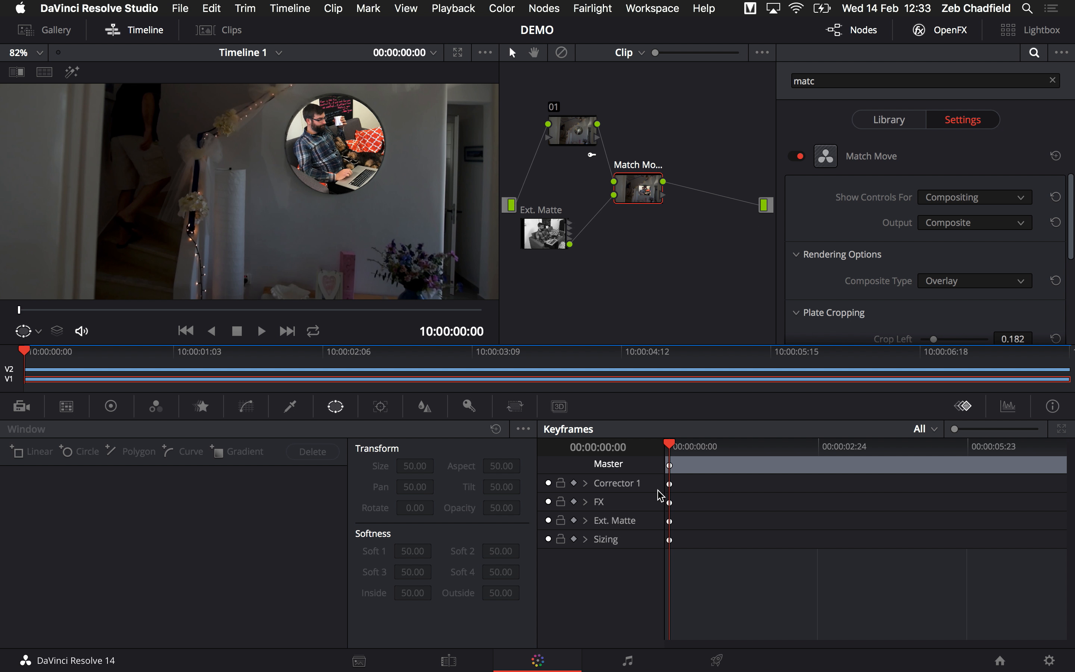
On the V1 clip, insert a serial corrector node between the Ext. Matte and Match Move nodes.
left_click(551, 231)
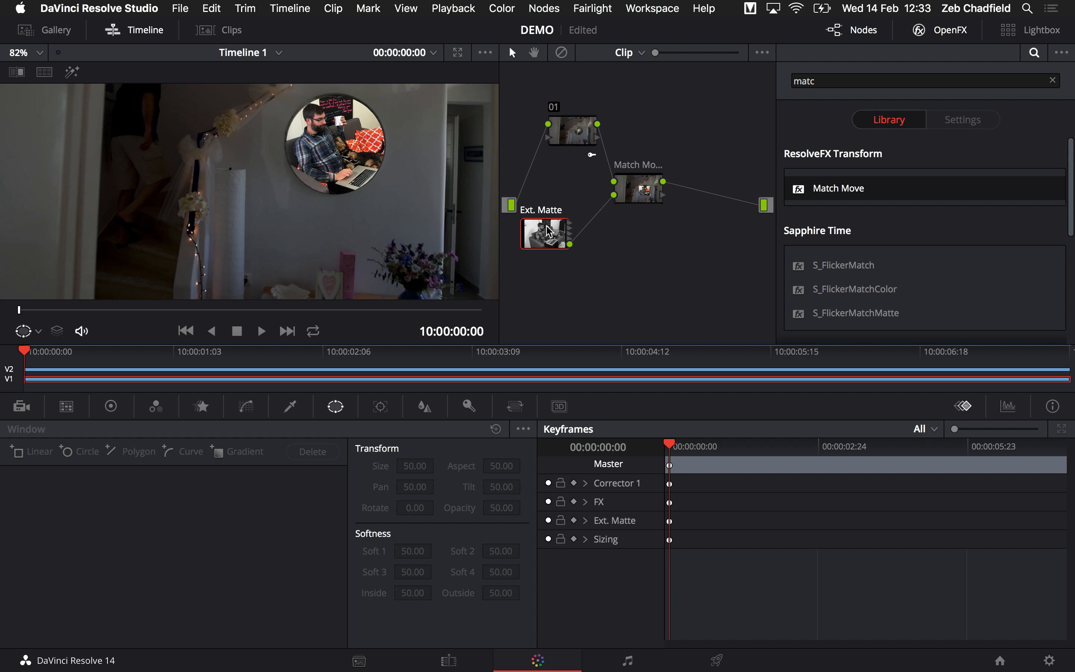
key("alt+s")
left_click_drag(594, 236, 610, 252)
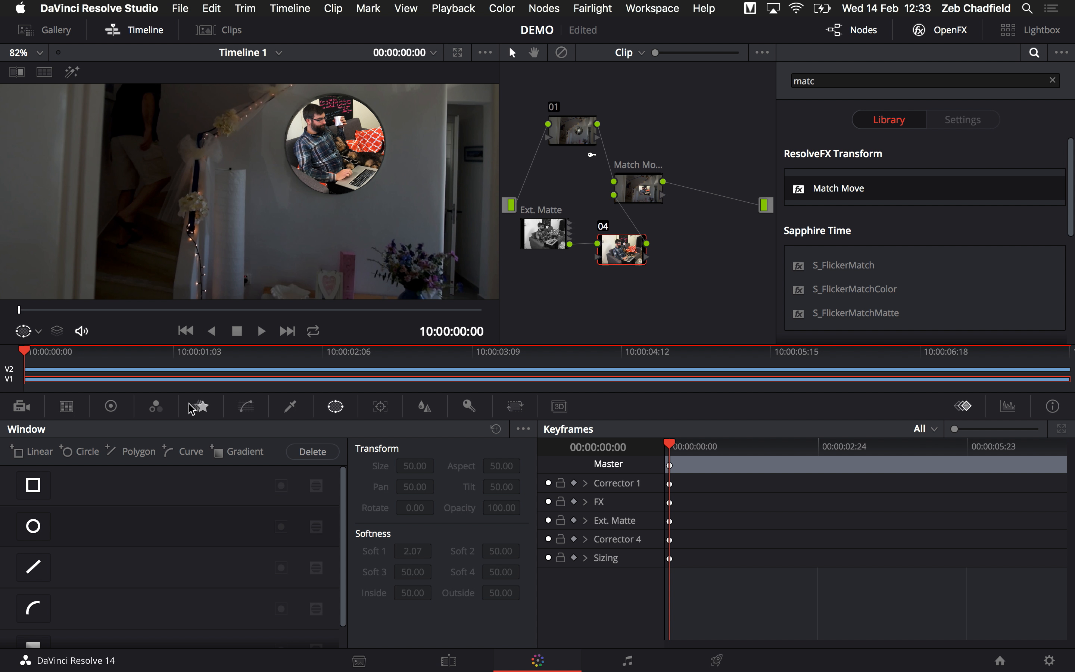
Darken the picture by lowering the white end of node 04's custom curve to about 70%, and set its Blur Radius to 0.62.
left_click(234, 403)
left_click(239, 410)
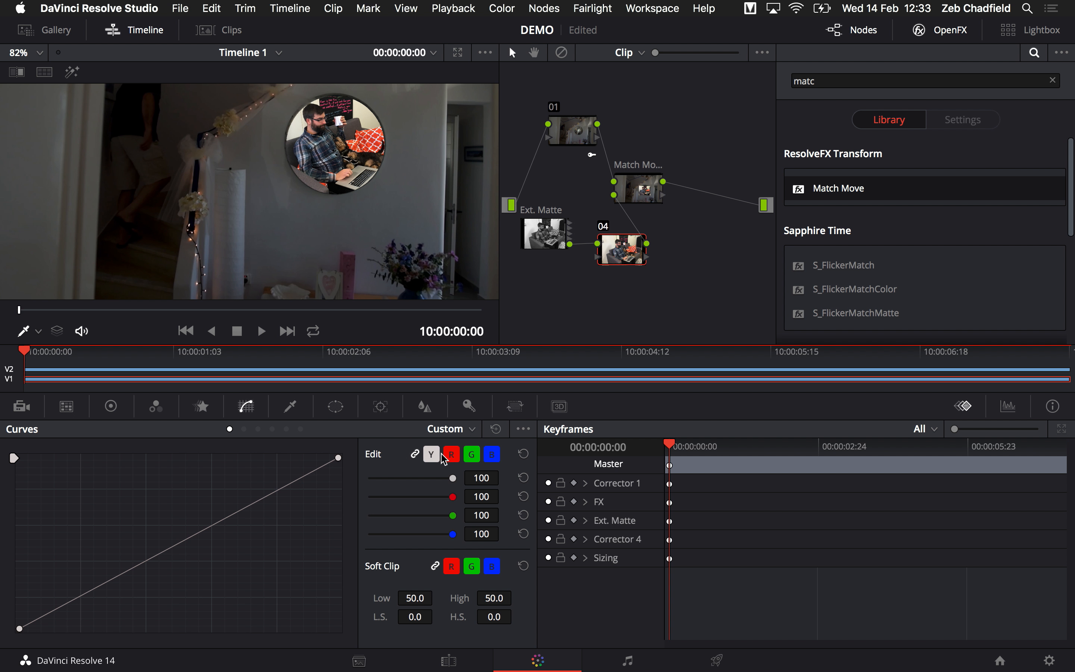
left_click_drag(338, 458, 356, 509)
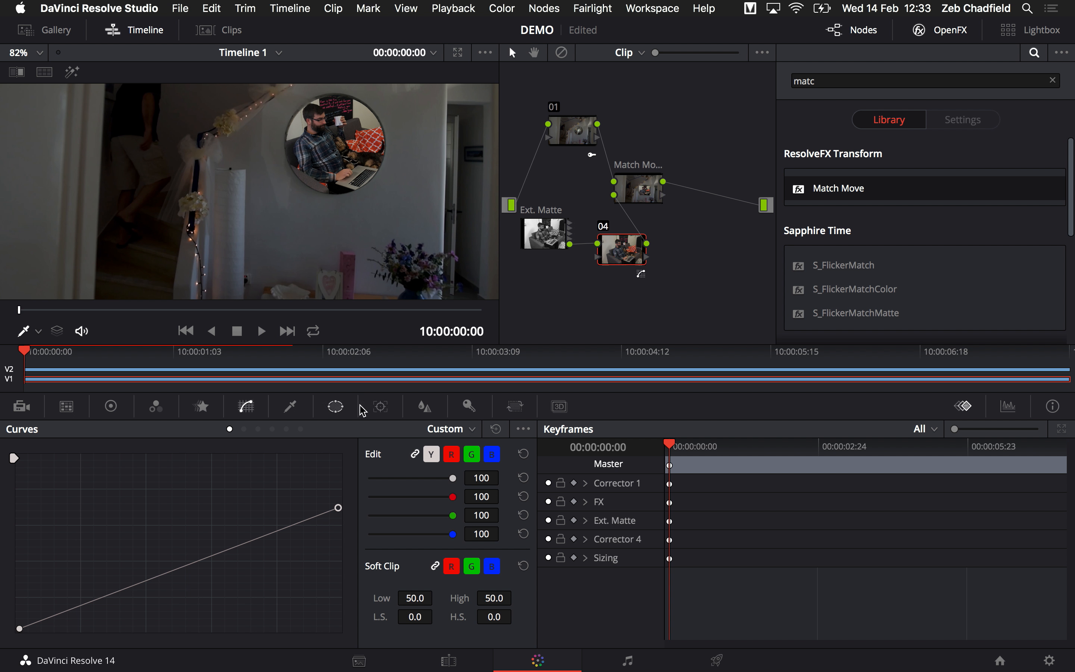
left_click(425, 406)
left_click_drag(134, 540, 133, 514)
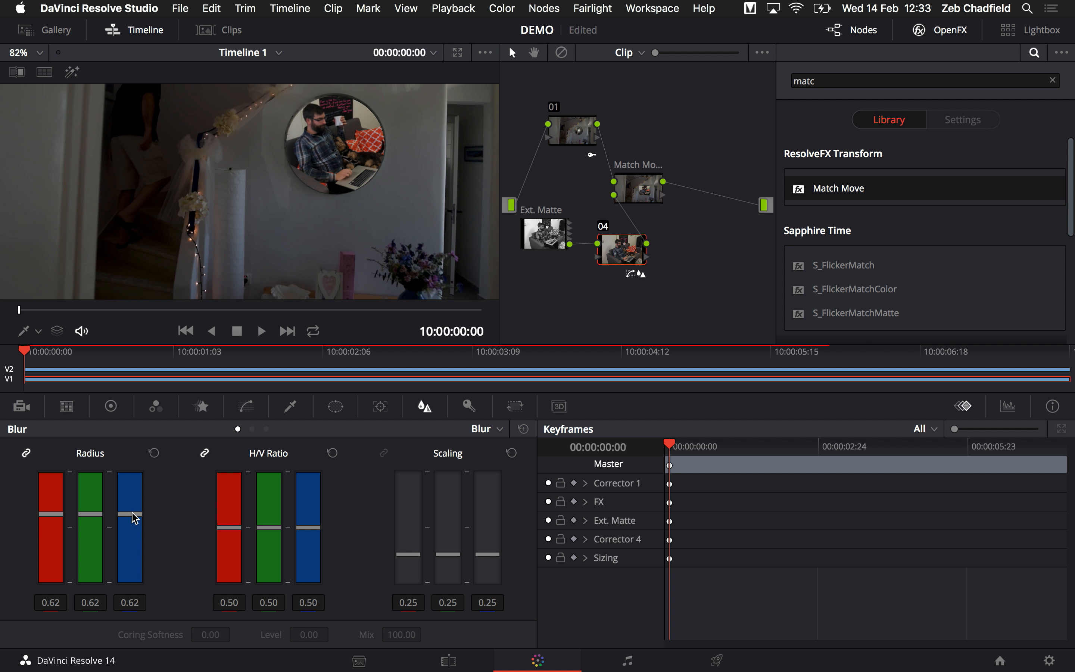
Set node 04's saturation to 39.20, place the node lower in the graph, and play back the composite.
left_click(111, 406)
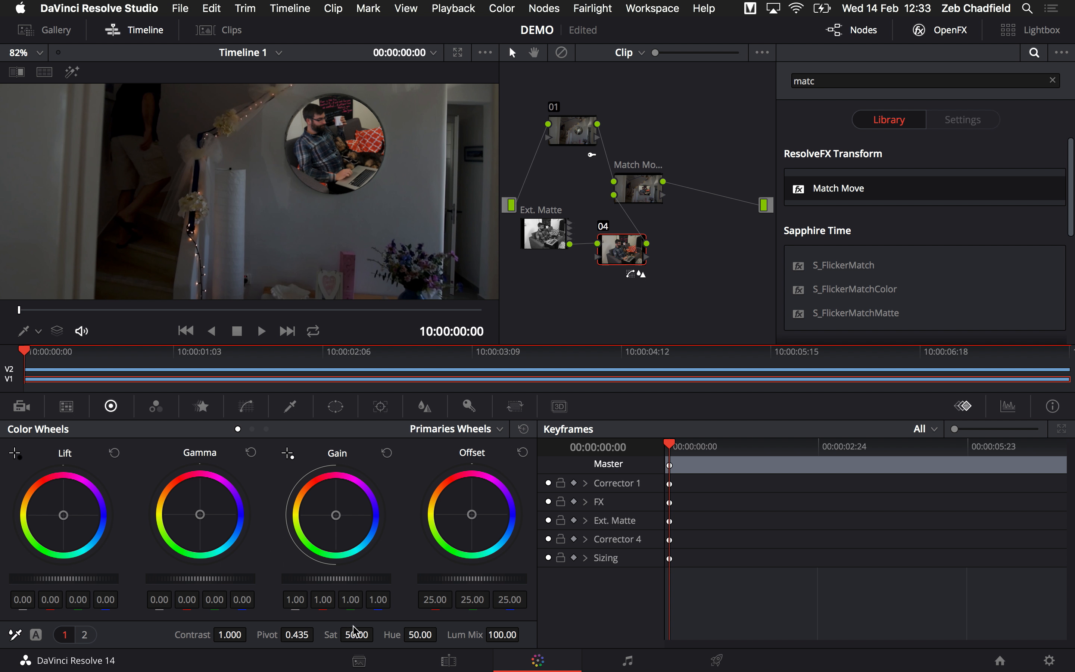
left_click_drag(353, 631, 288, 643)
left_click_drag(622, 261, 615, 291)
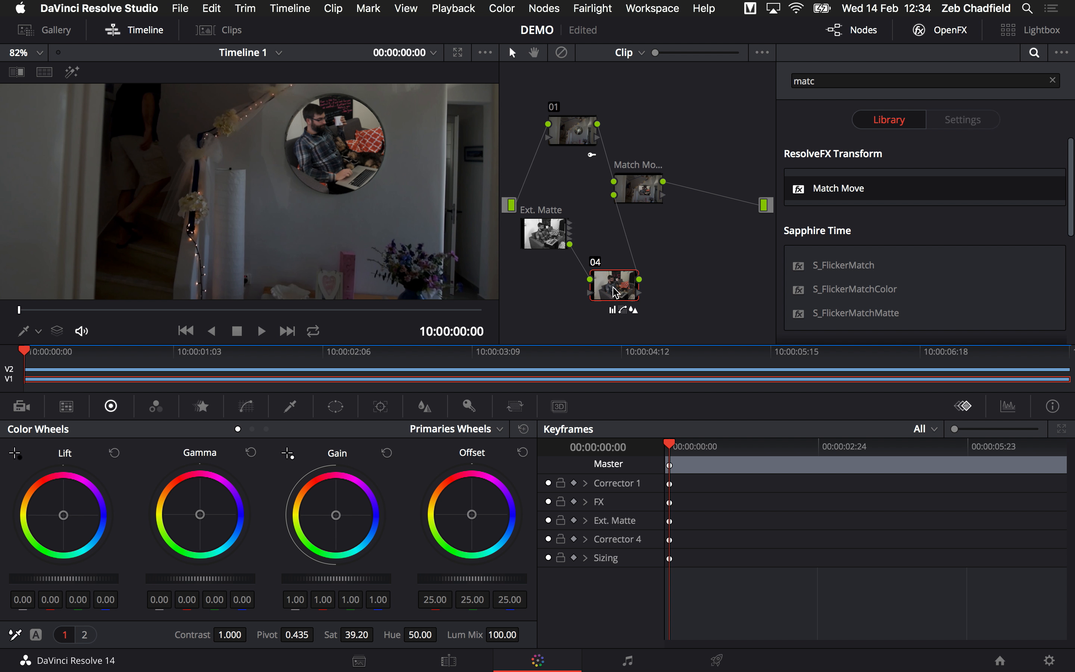
key("space")
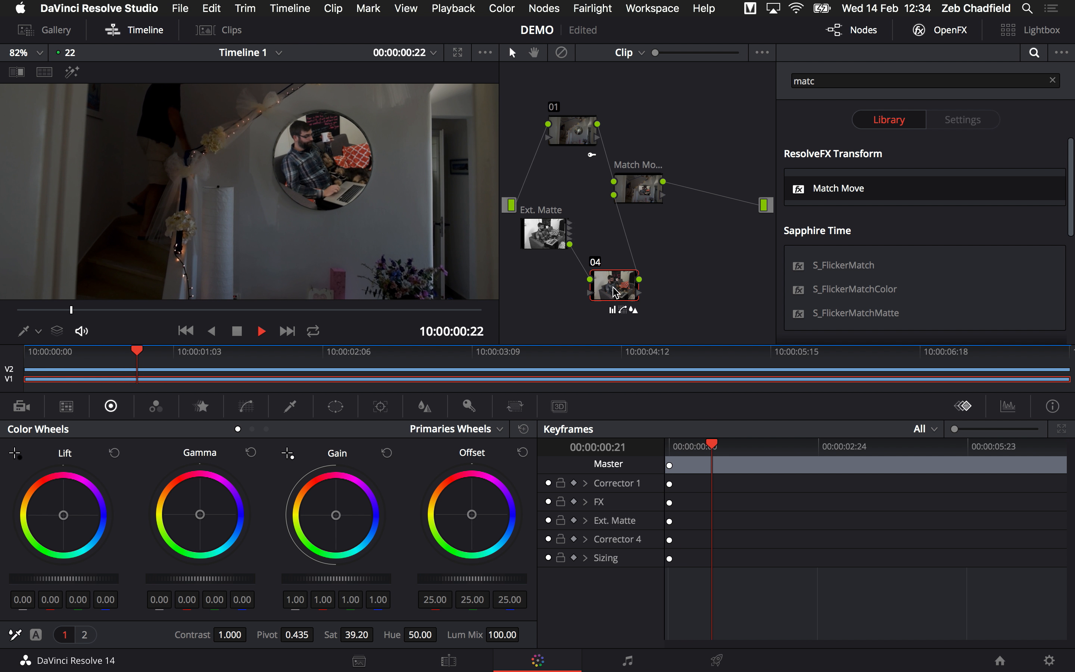